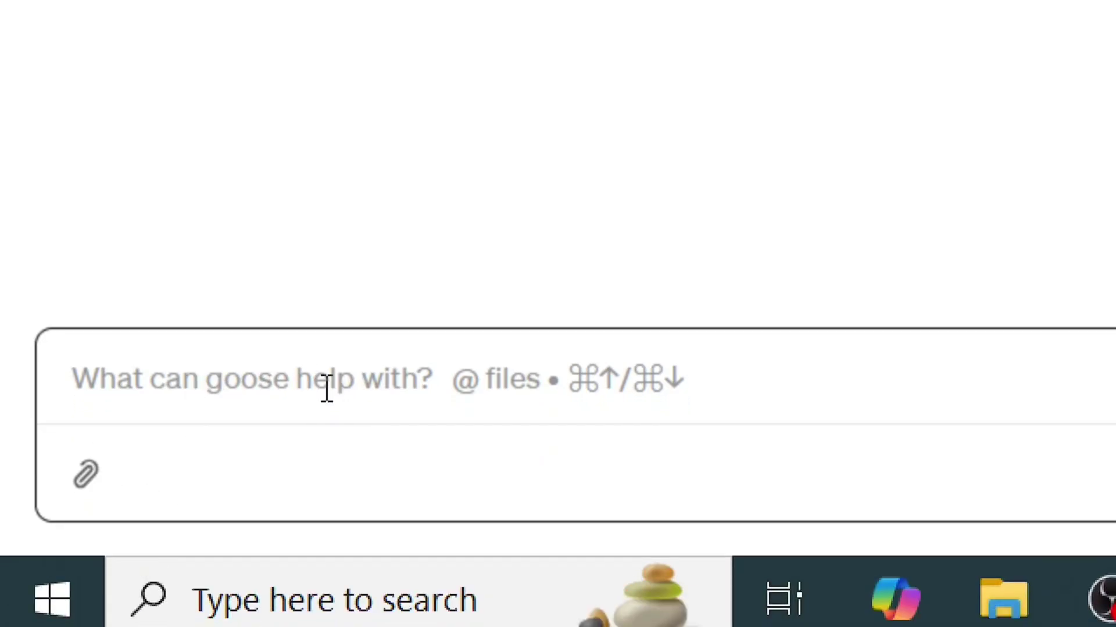
Send the greeting 'Hi Goose' as the first message in the Goose chat
text(Hi Goose)
key(Return)
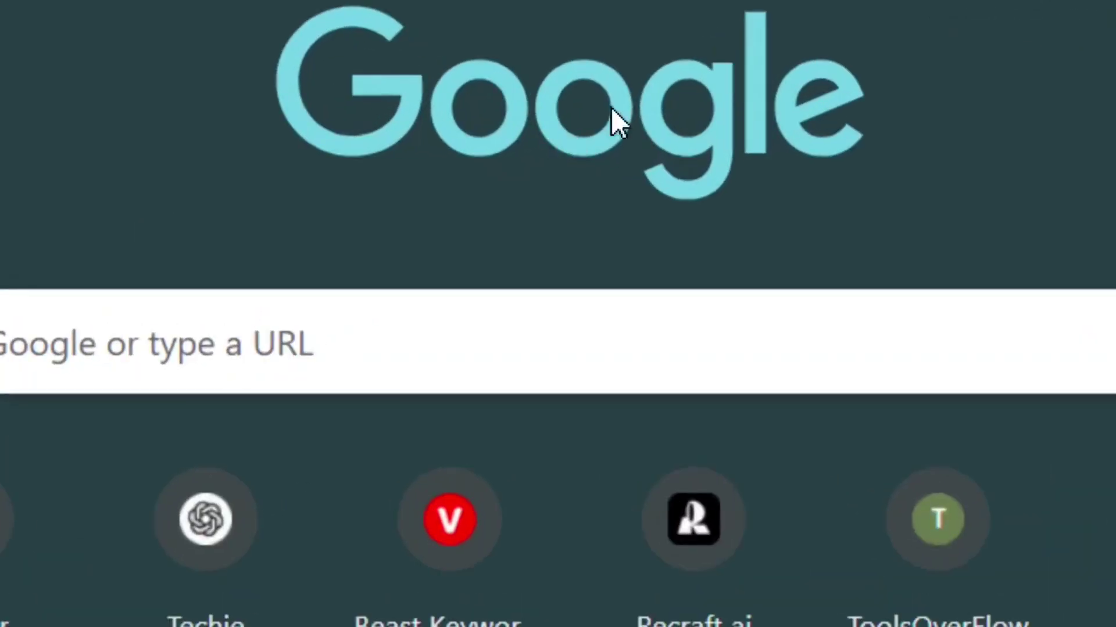
Search Google for 'github codename goose' and open the codename goose site on block.github.io
click(239, 356)
text(github codename goose)
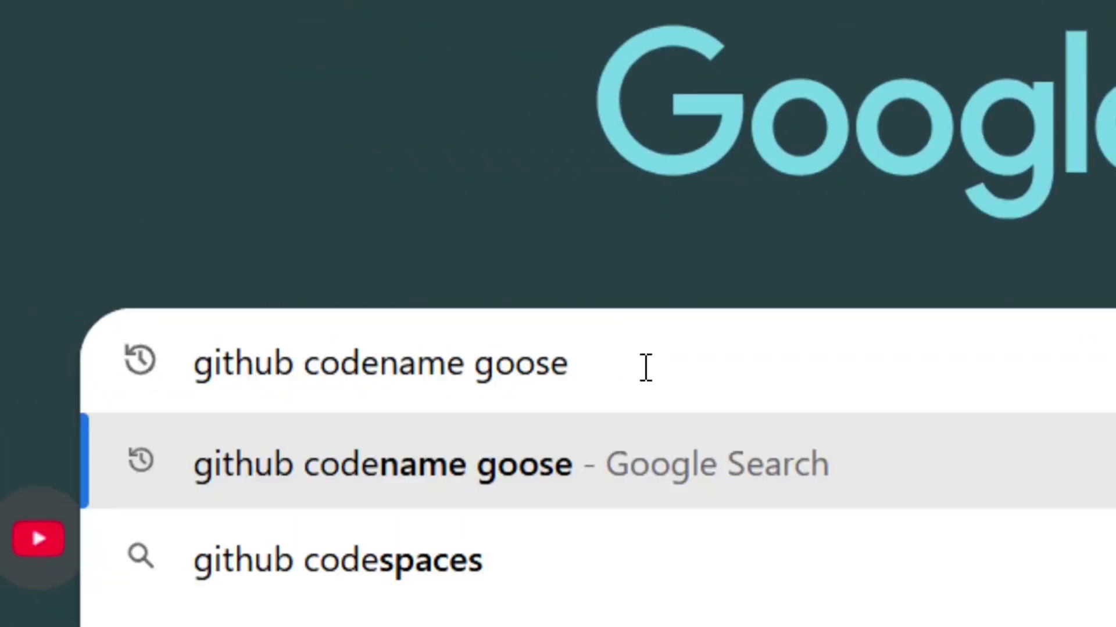
drag(643, 366, 241, 395)
key(ctrl+a)
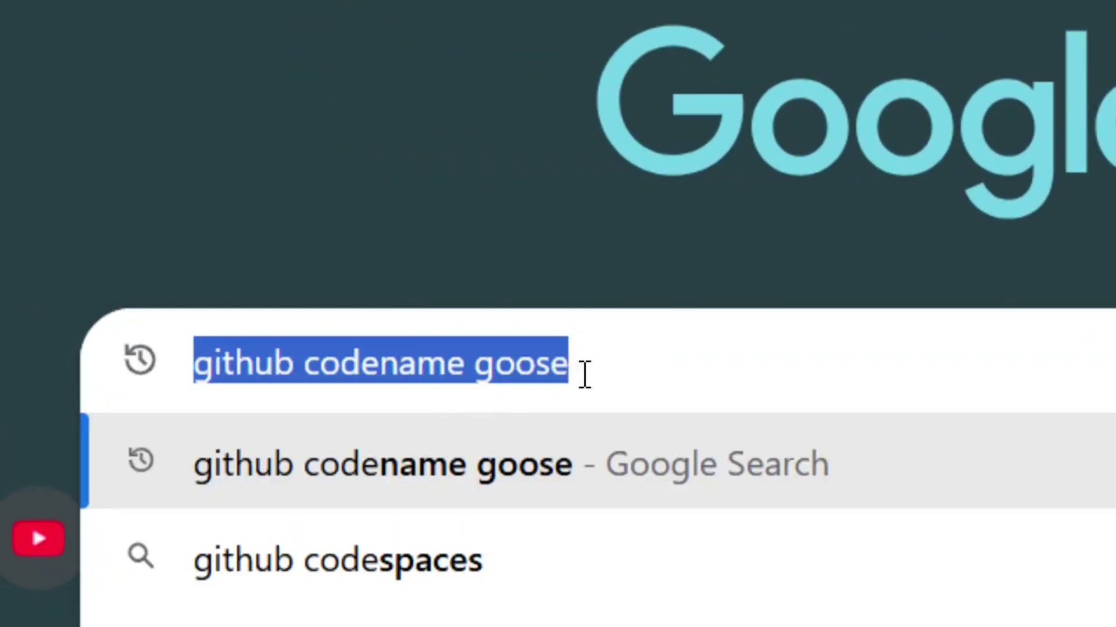
click(602, 372)
key(Return)
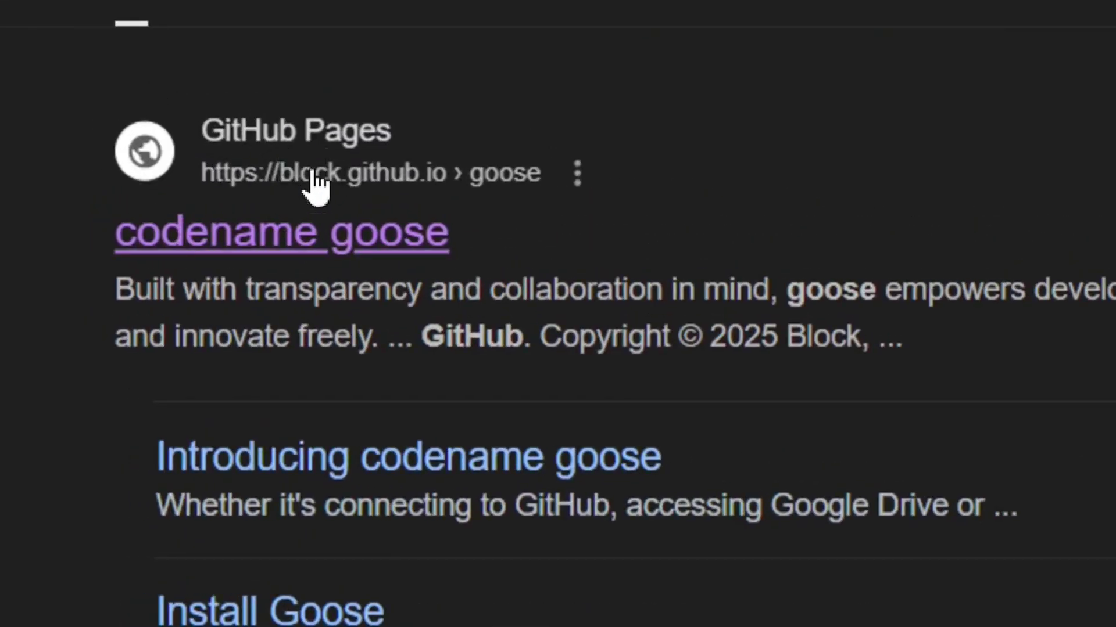
click(278, 145)
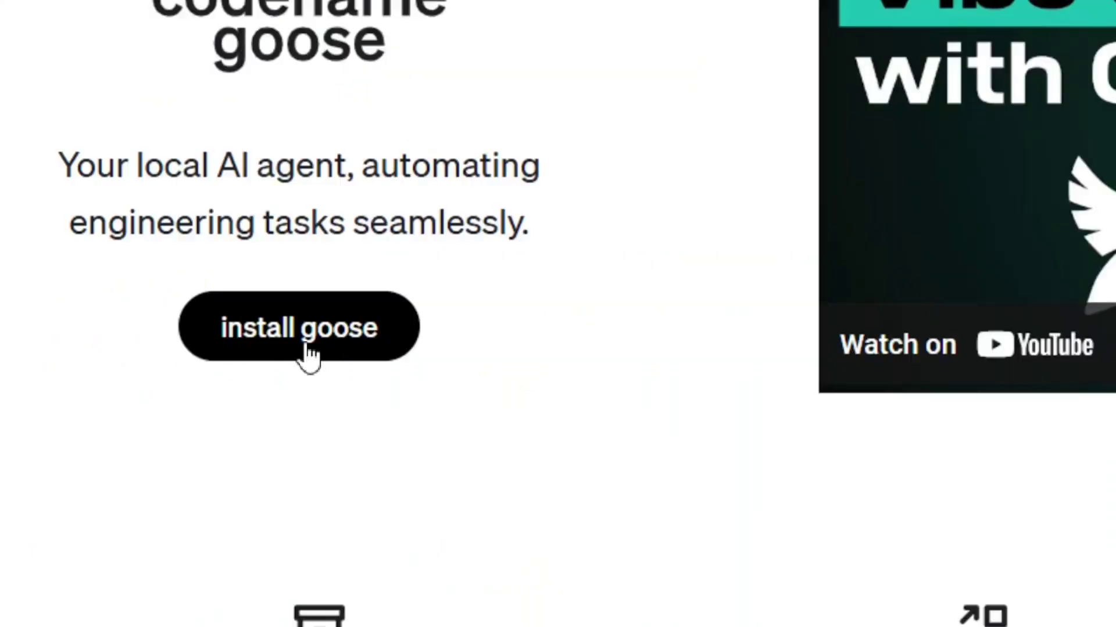
Open the Windows Goose Desktop install instructions and download Goose-win32-x64.zip
click(524, 495)
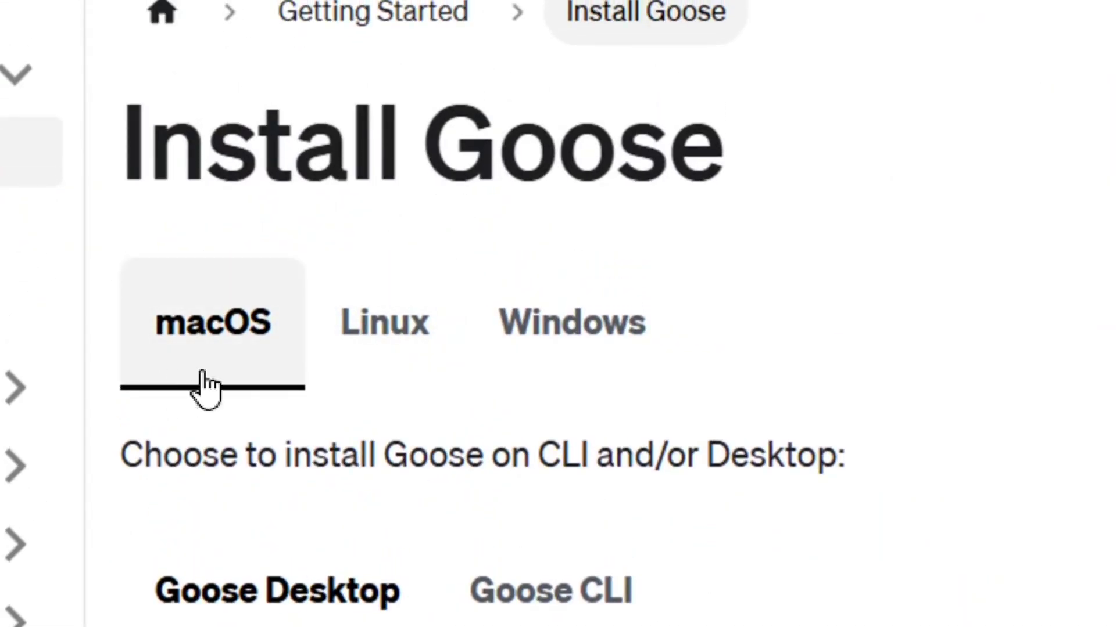
click(599, 342)
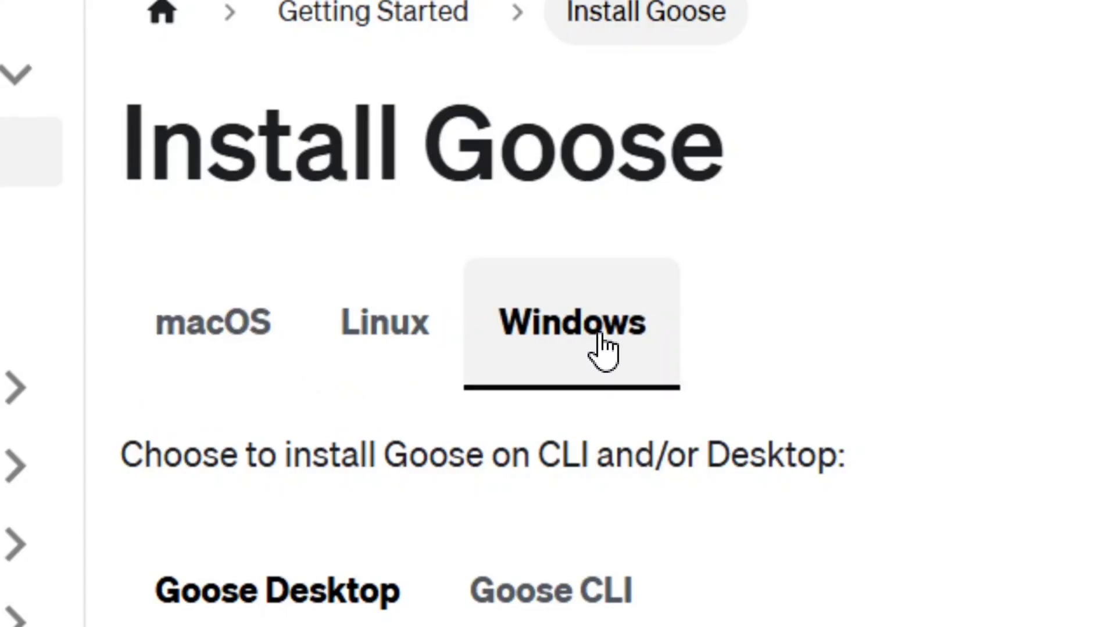
drag(120, 455, 302, 438)
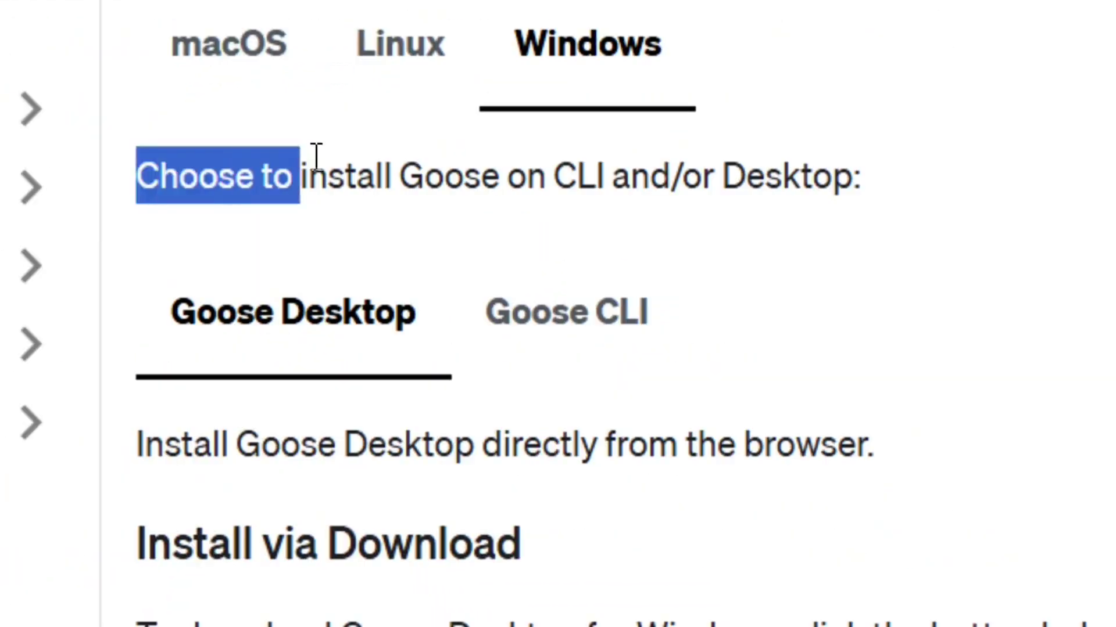
drag(316, 156, 866, 143)
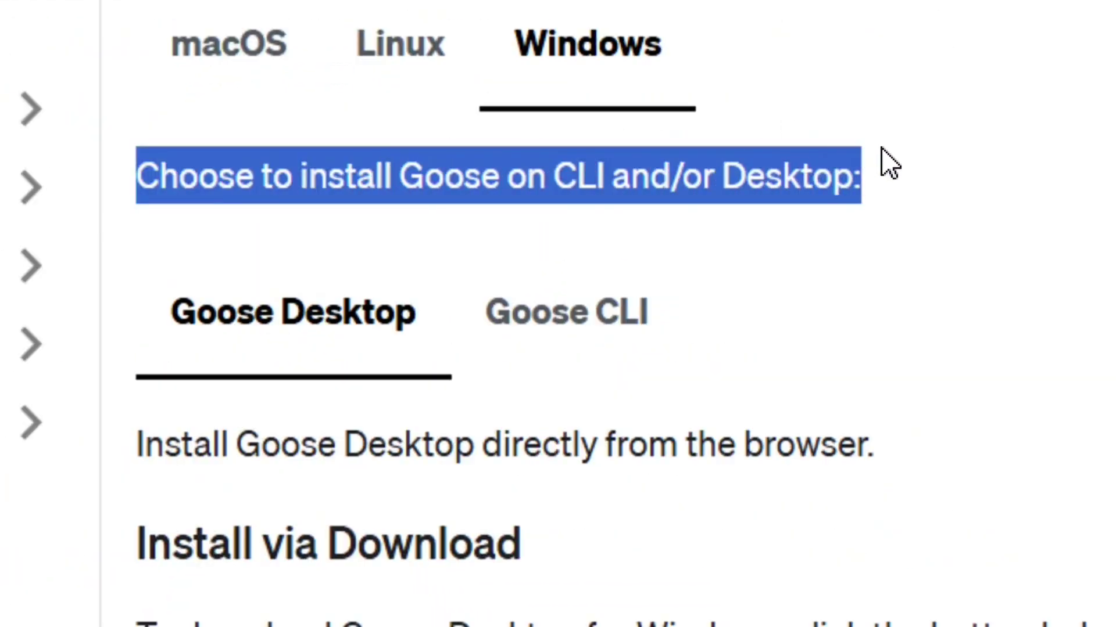
click(884, 170)
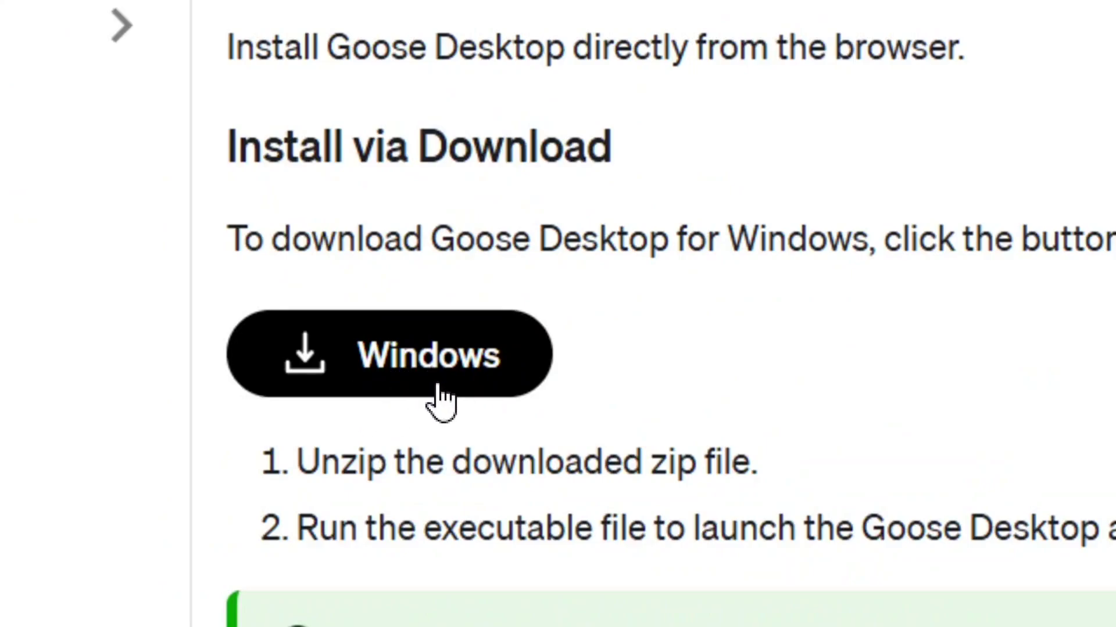
click(390, 383)
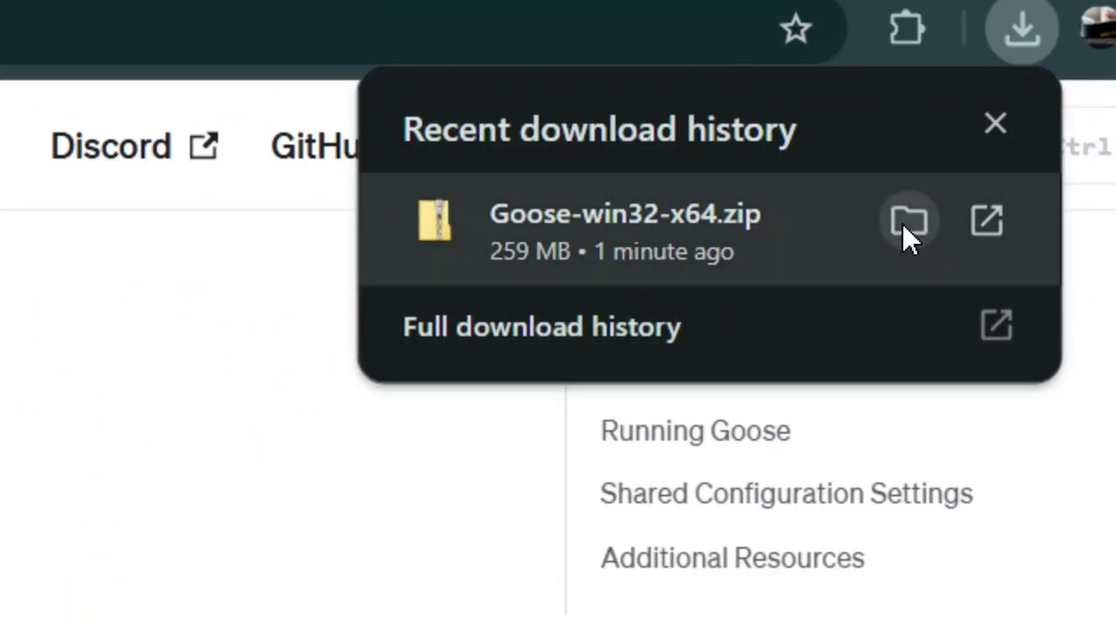
Locate Goose-win32-x64.zip in Downloads and start Extract All on it
click(909, 224)
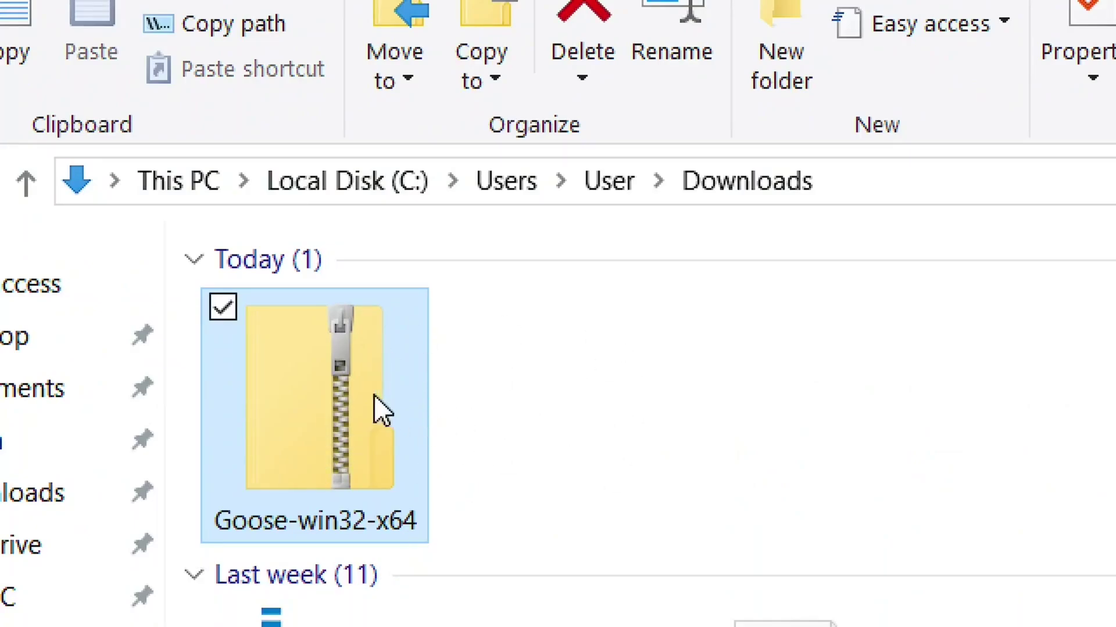
right_click(323, 382)
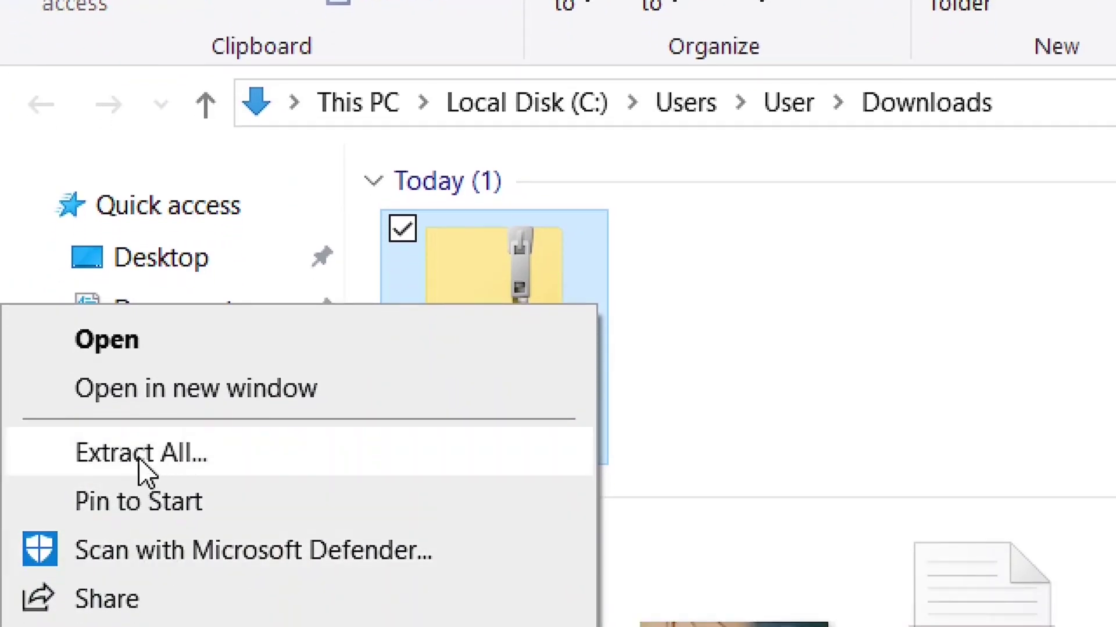
click(158, 459)
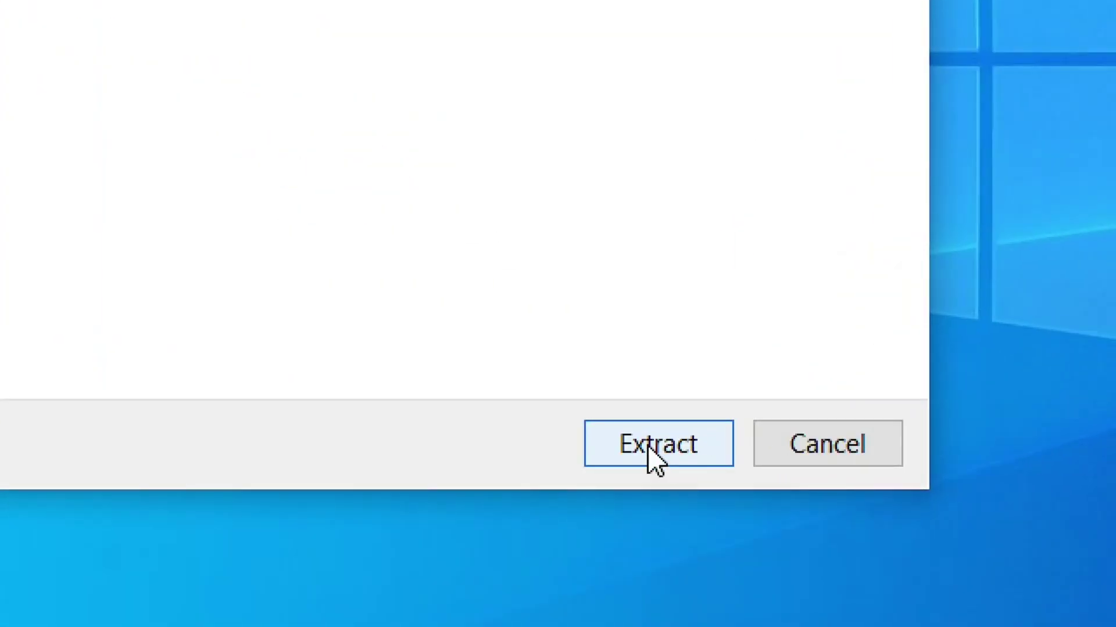
Extract the zip to Downloads\Goose-win32-x64 and open the extracted folder
click(647, 447)
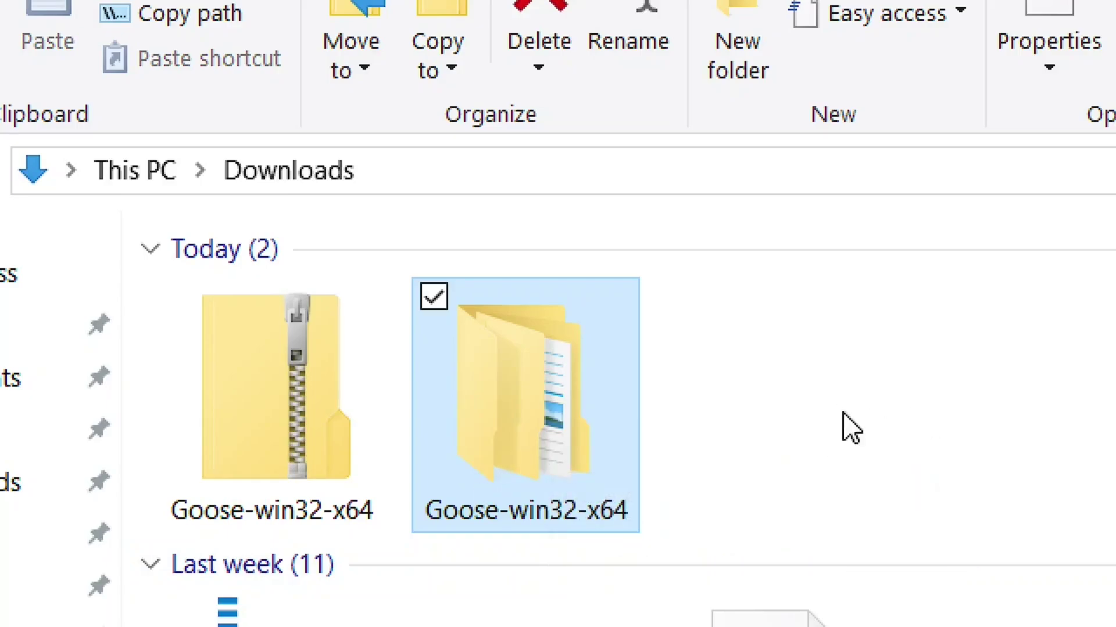
right_click(546, 416)
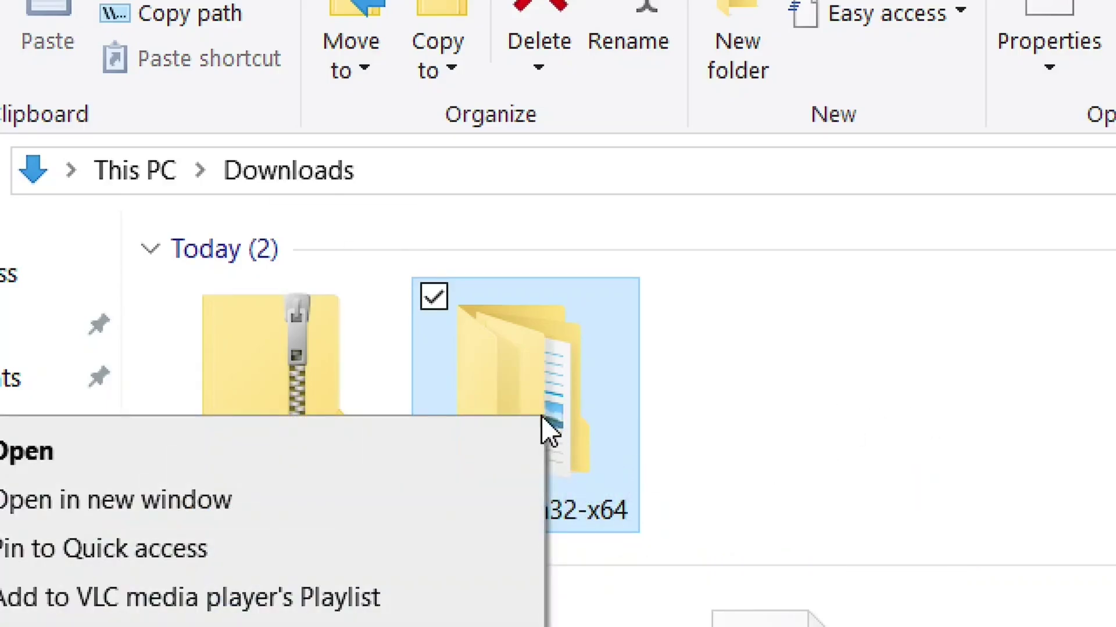
click(311, 444)
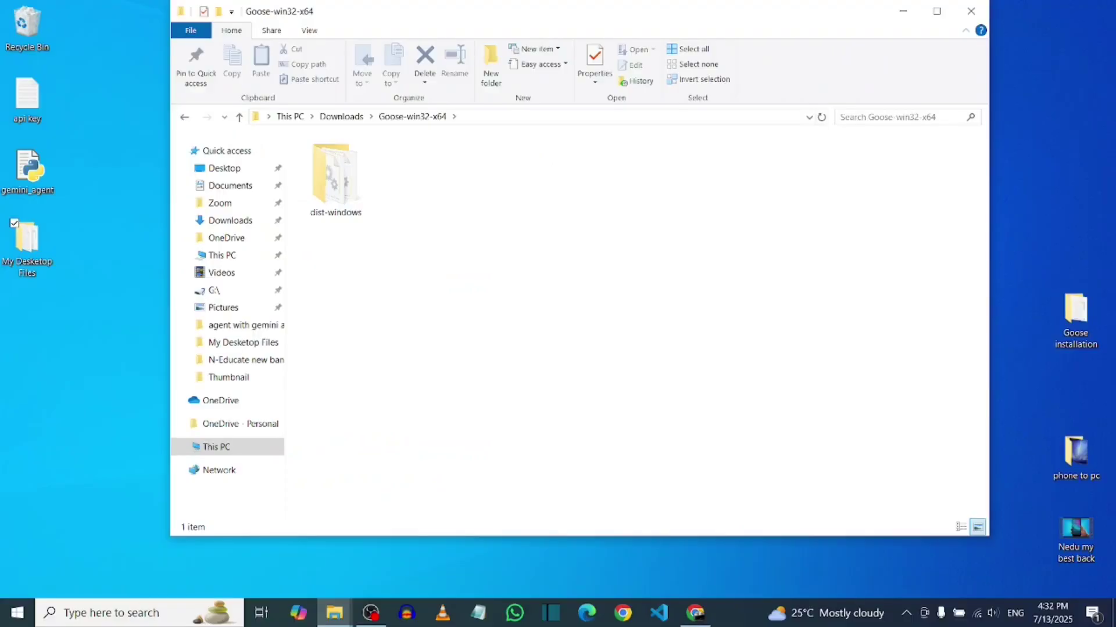
Move the dist-windows folder from Goose-win32-x64 onto the desktop
mouse_move(372, 355)
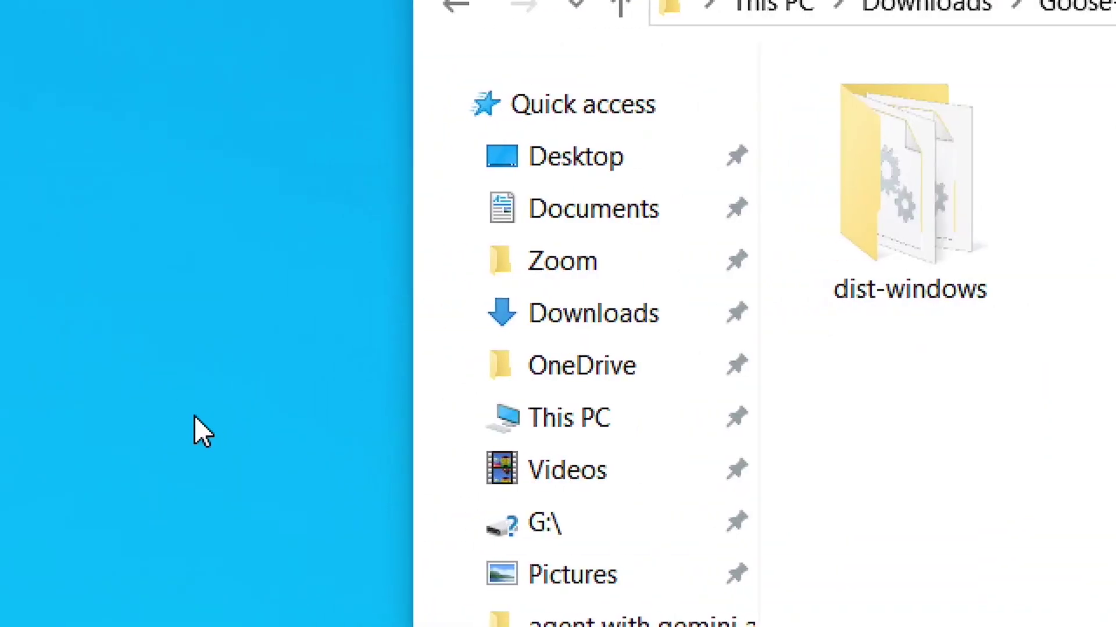
mouse_move(903, 175)
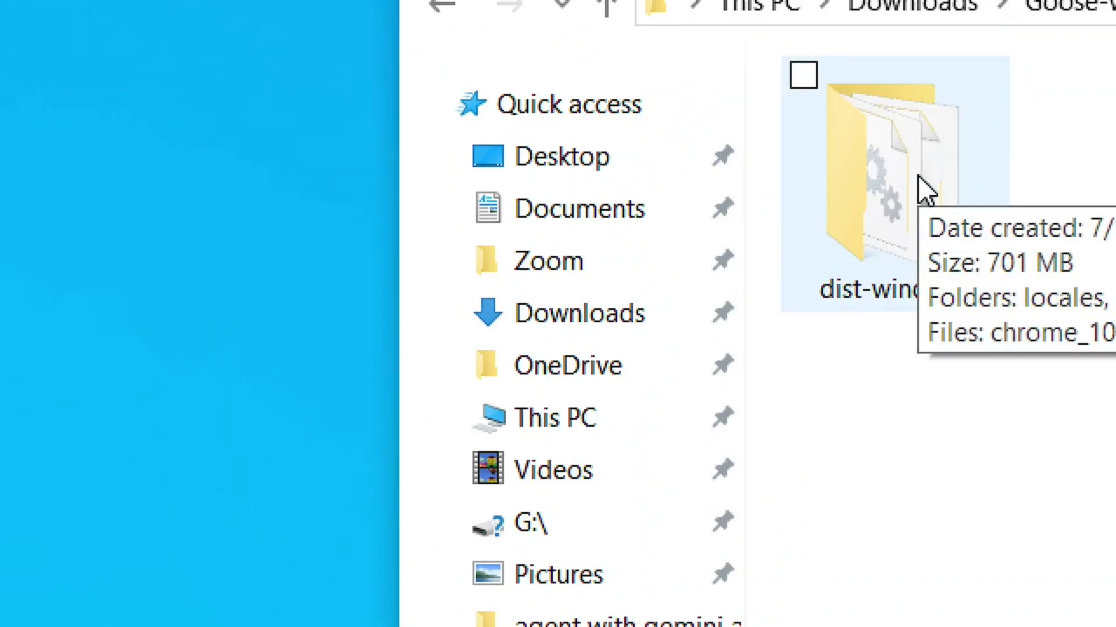
drag(918, 175, 208, 382)
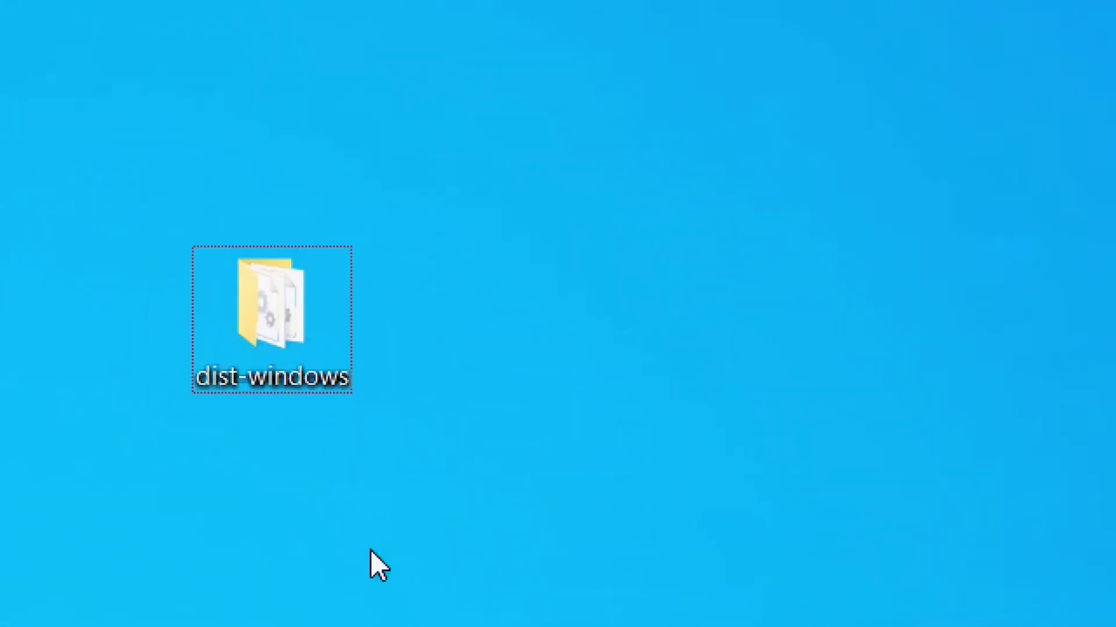
Open the dist-windows folder from the desktop and show its contents as large icons
click(285, 305)
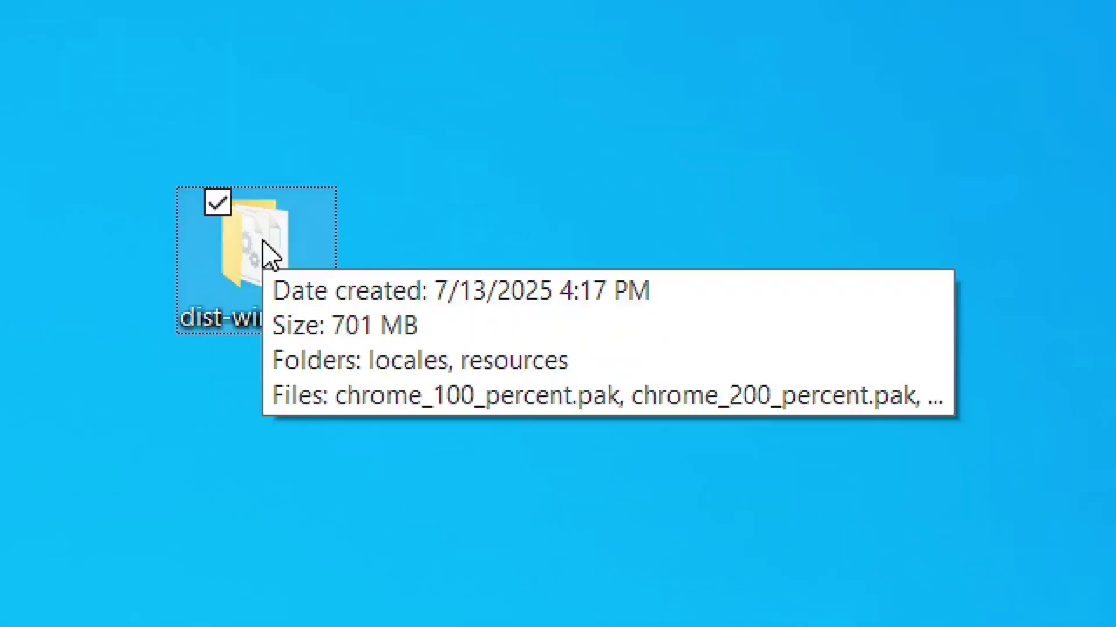
right_click(263, 239)
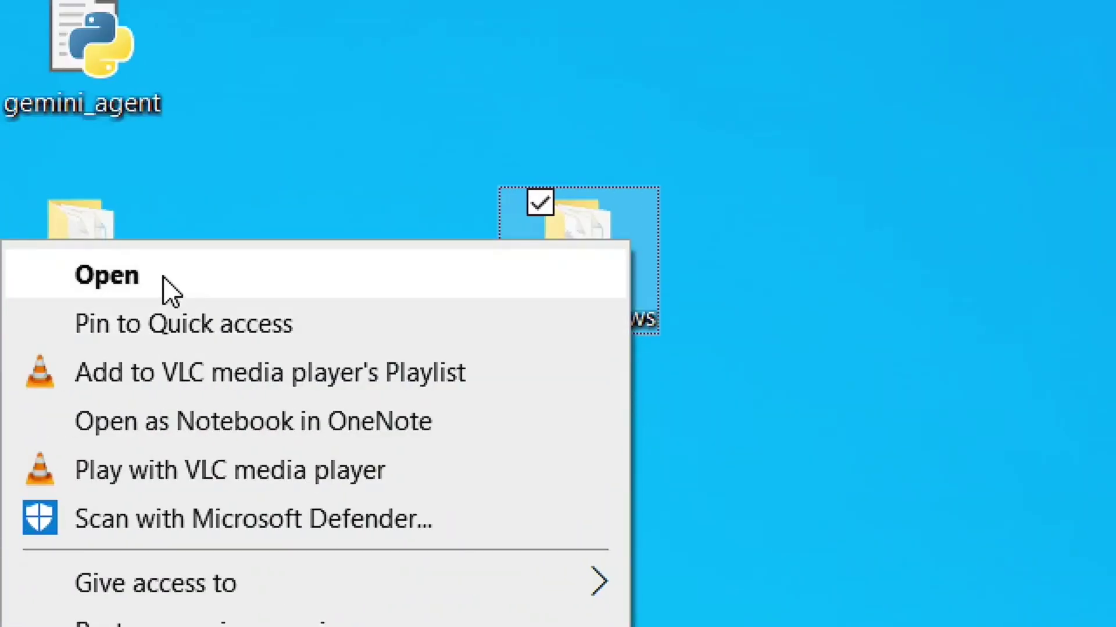
click(163, 278)
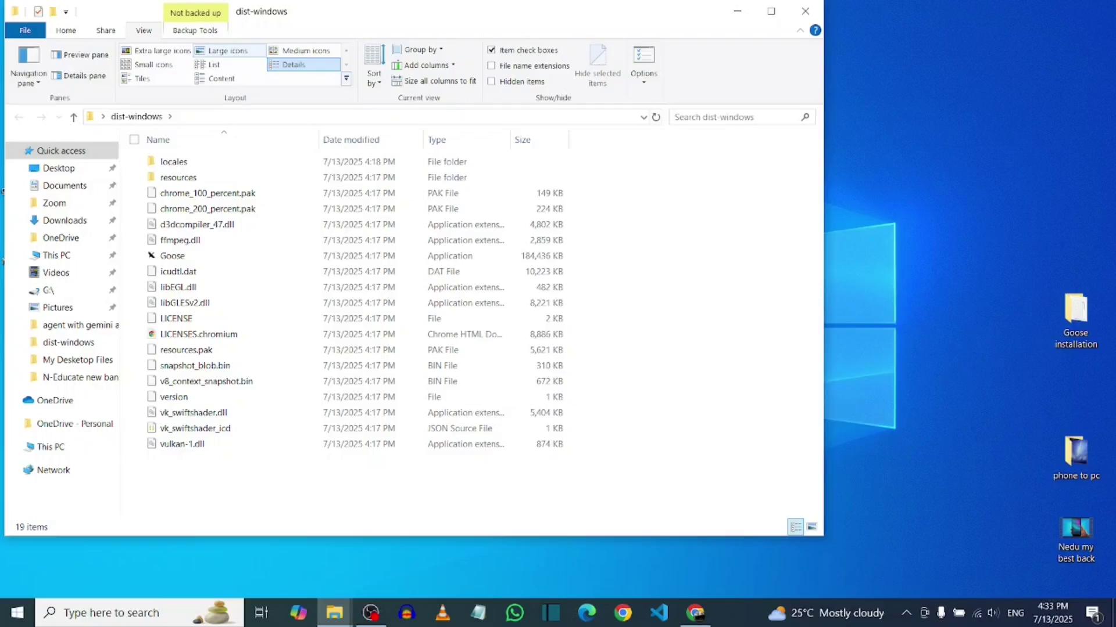
key(ctrl+shift+2)
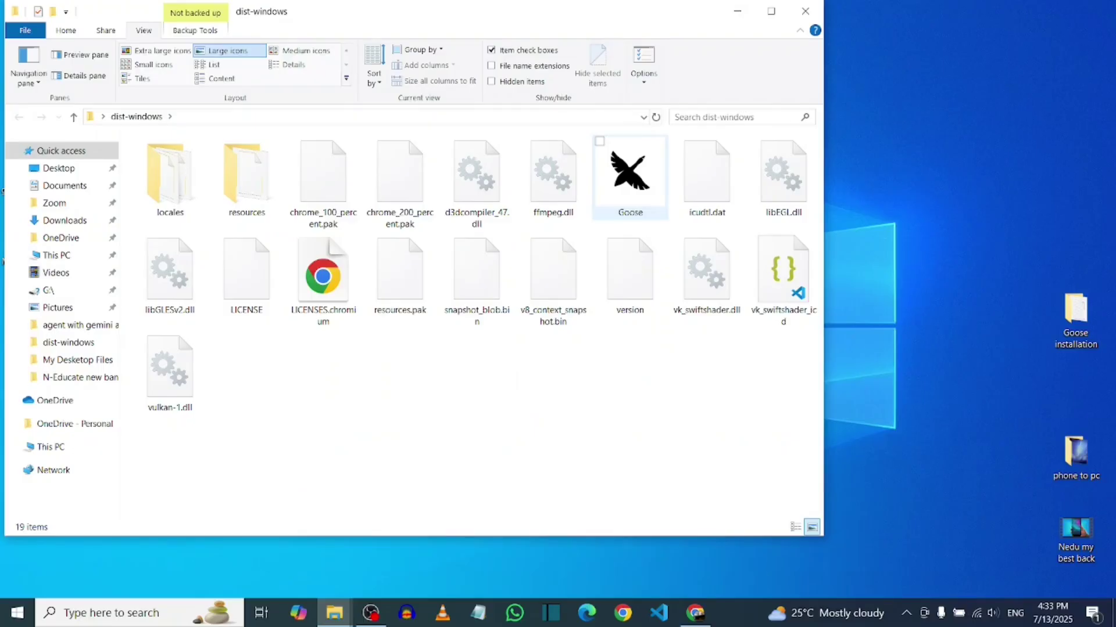
Close the dist-windows window and launch Command Prompt via Windows search for cmd
click(804, 10)
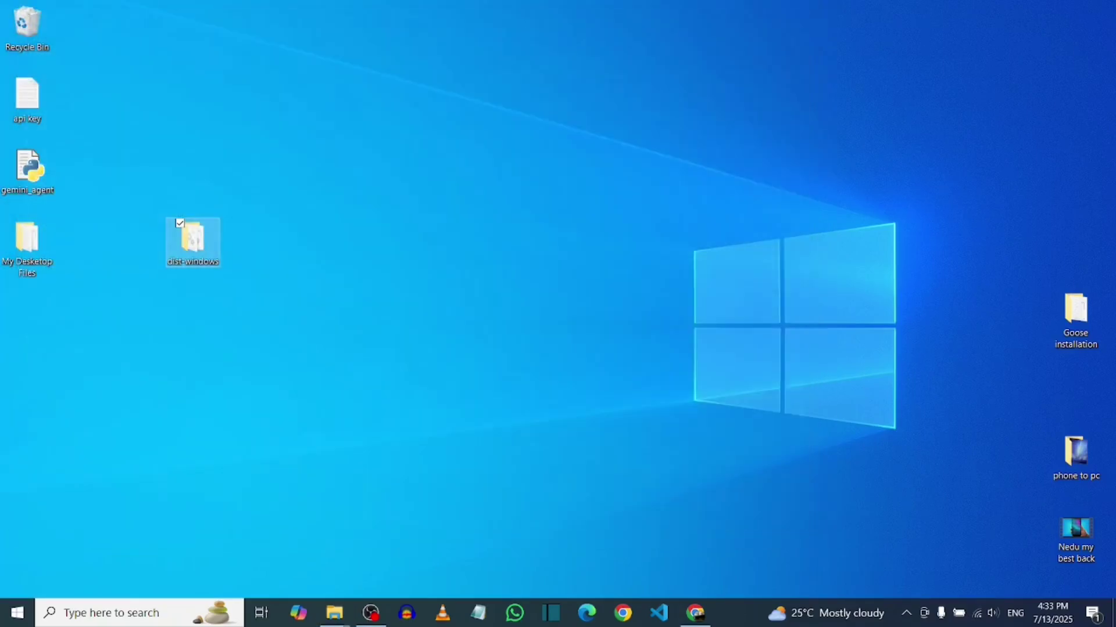
key(super+s)
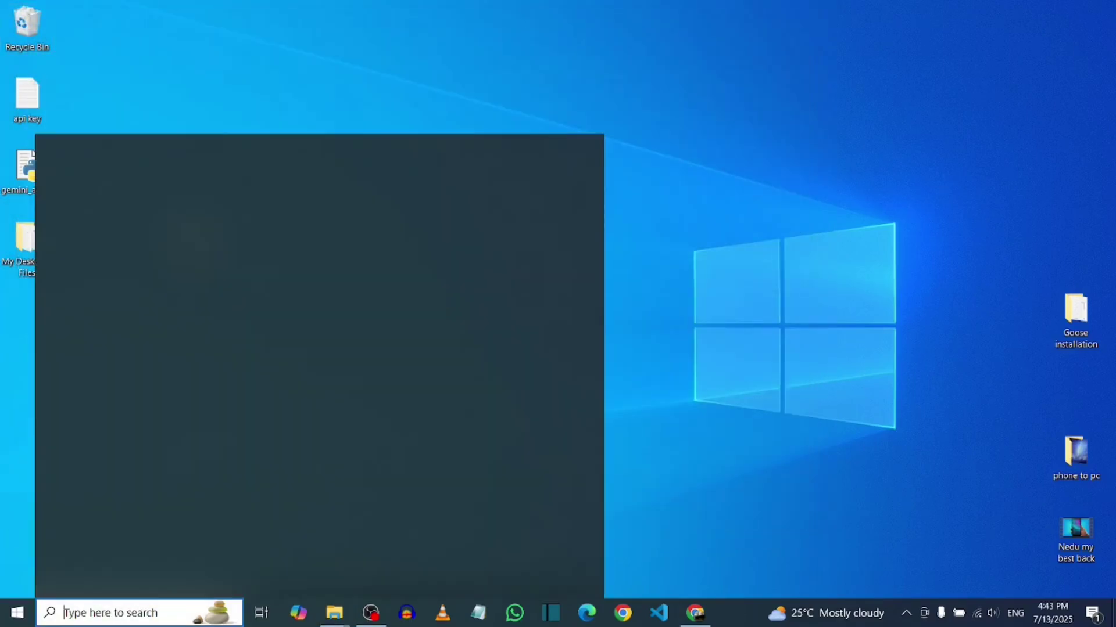
text(cmd)
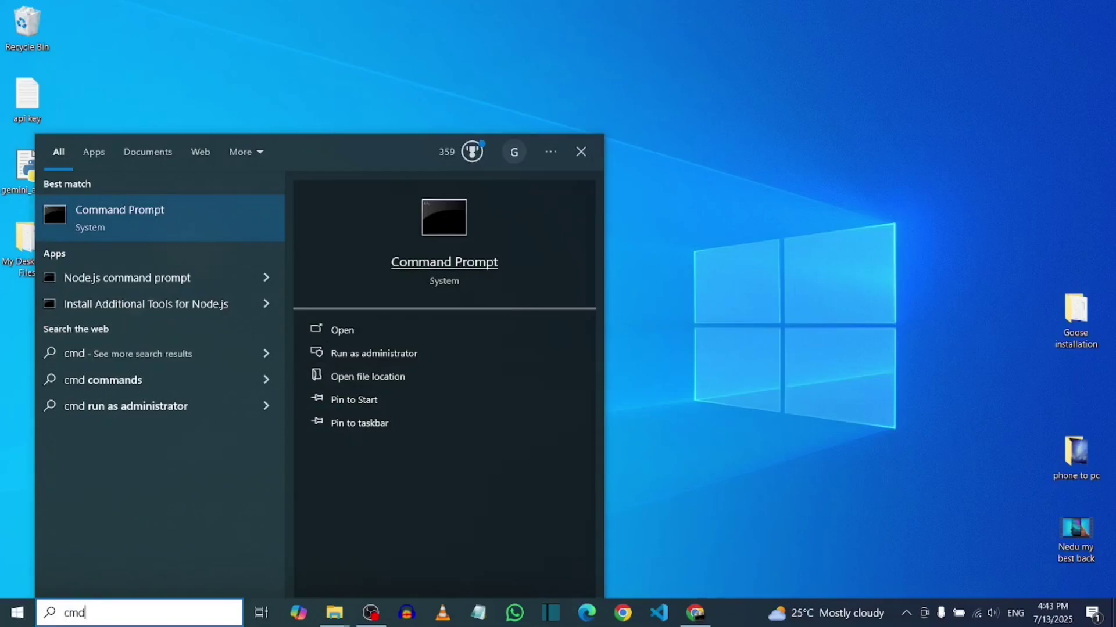
key(Return)
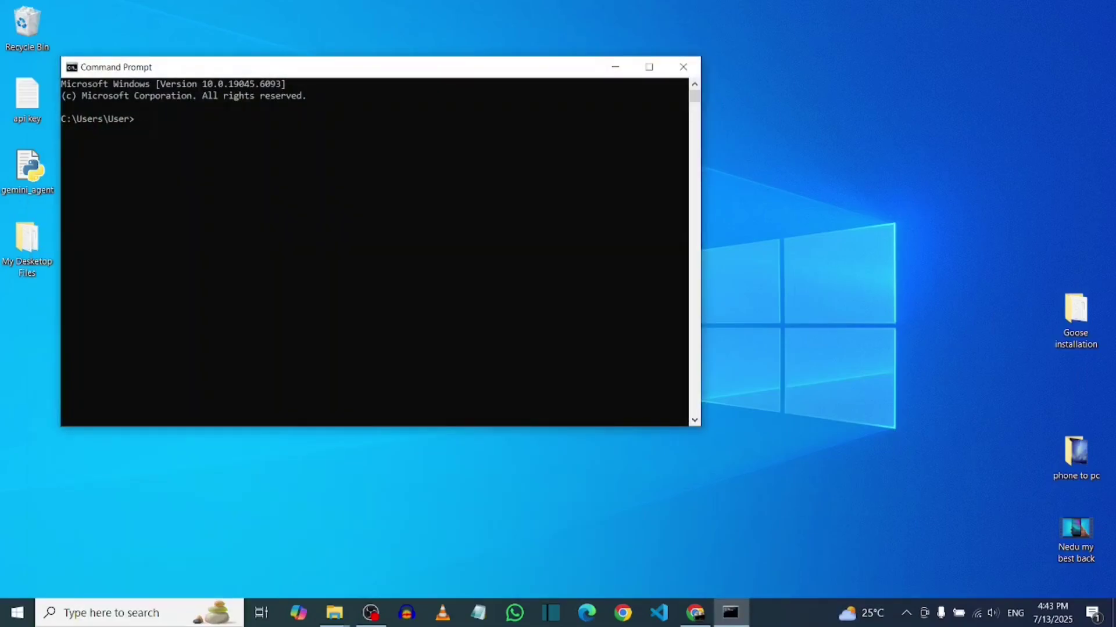
drag(232, 67, 517, 105)
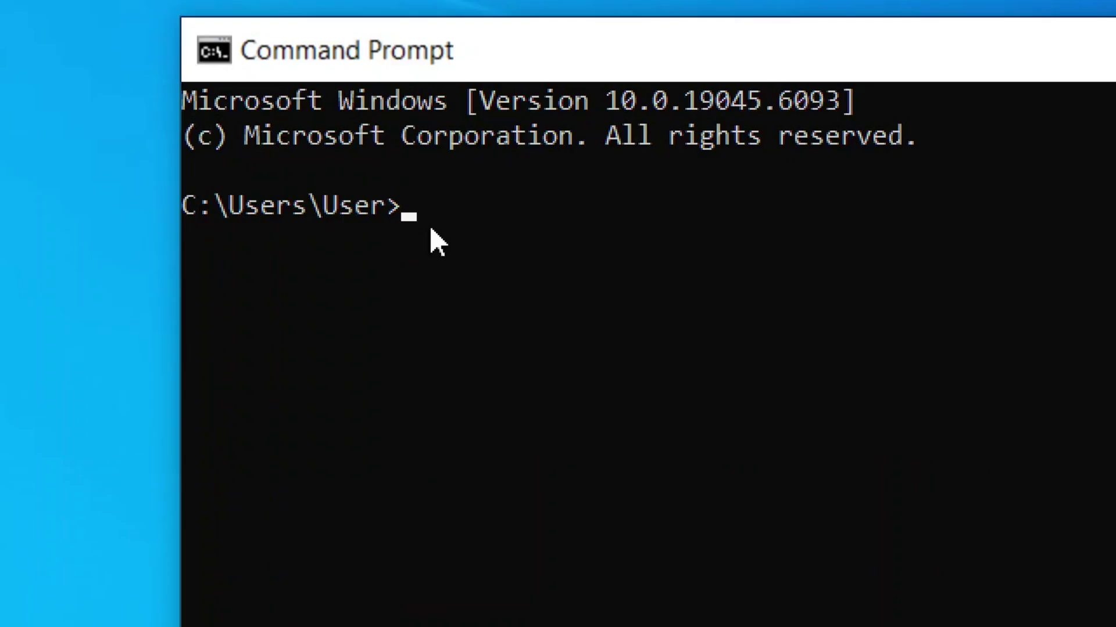
Change into Desktop\dist-windows and run goose.exe version to launch Goose
text(Desktop)
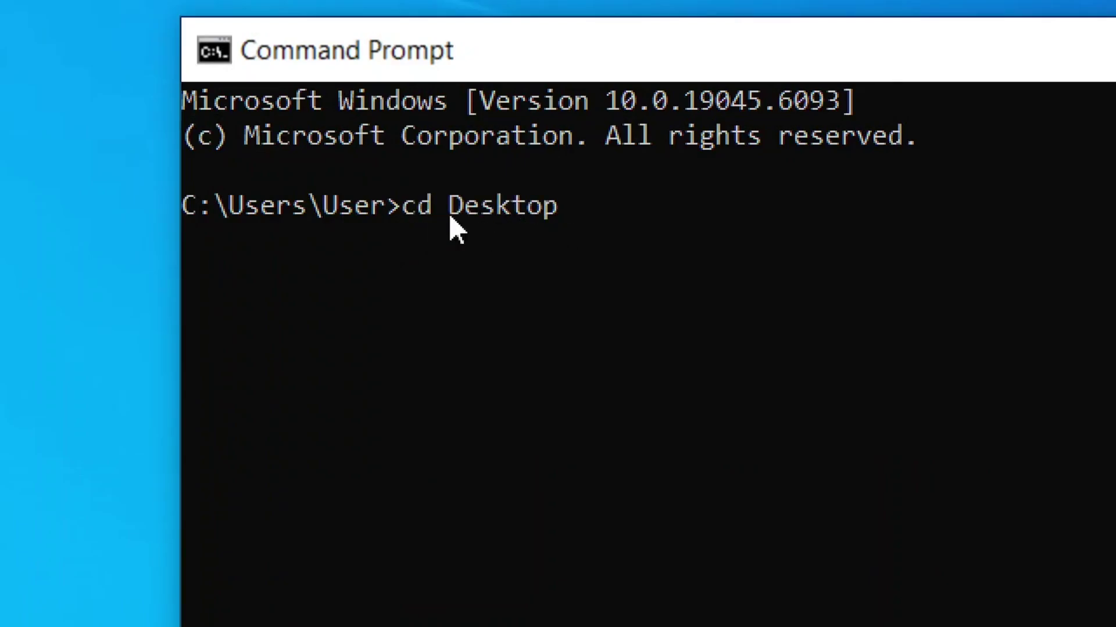
key(Return)
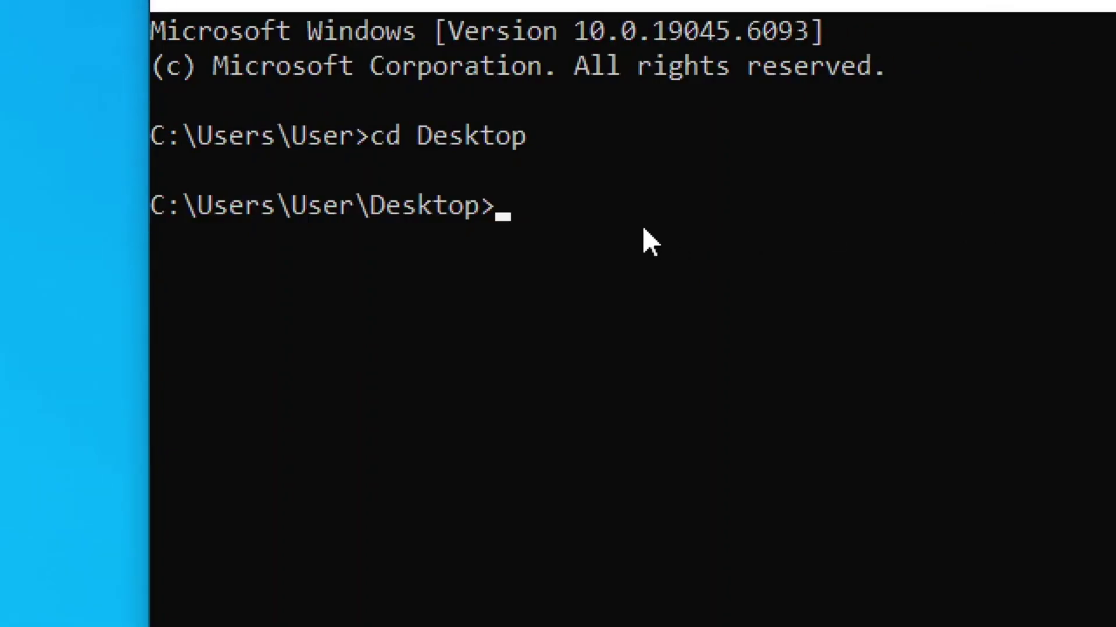
text(cd)
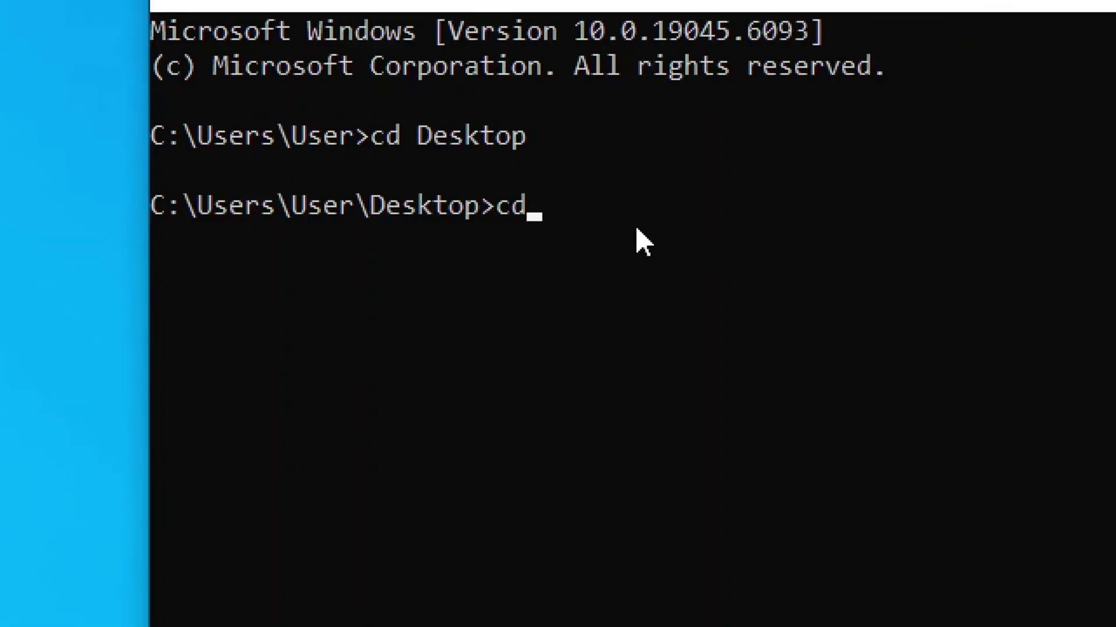
text( dist-)
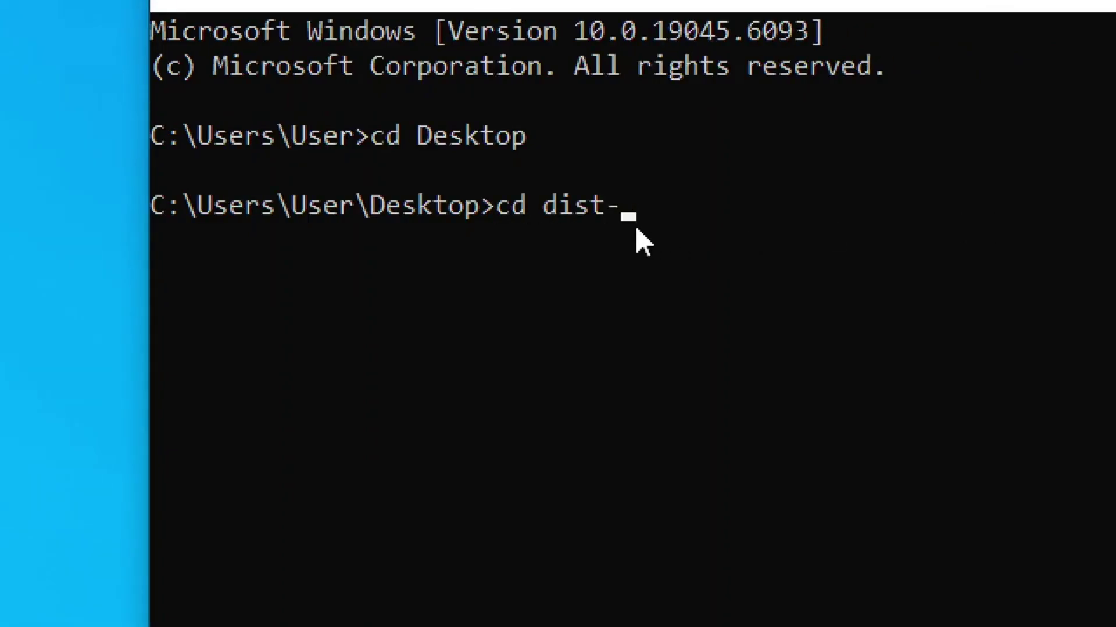
text(windows)
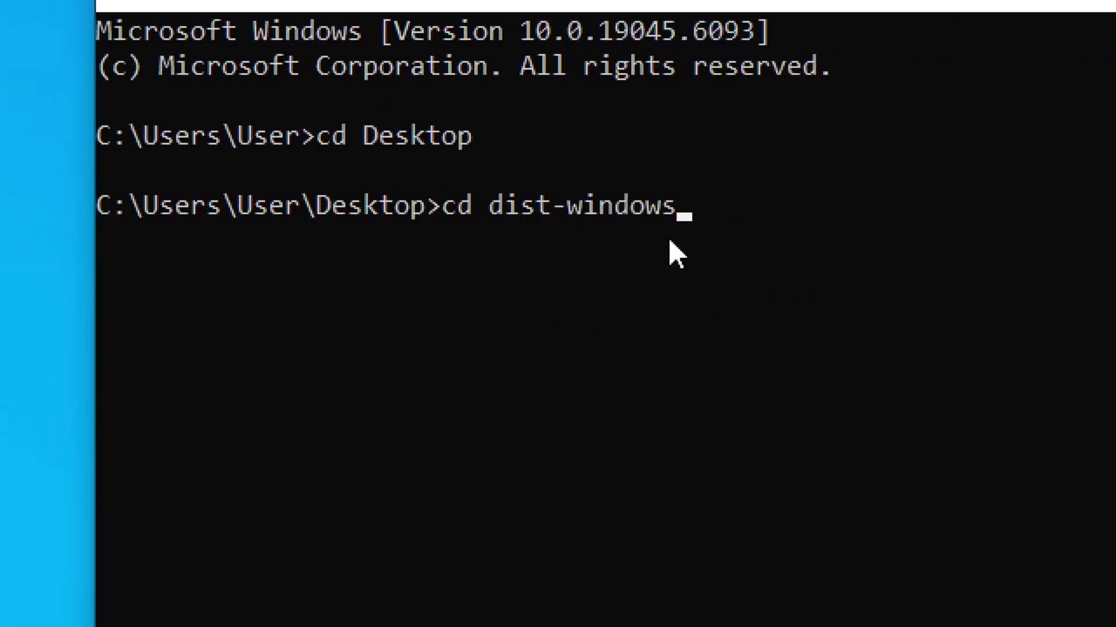
key(Return)
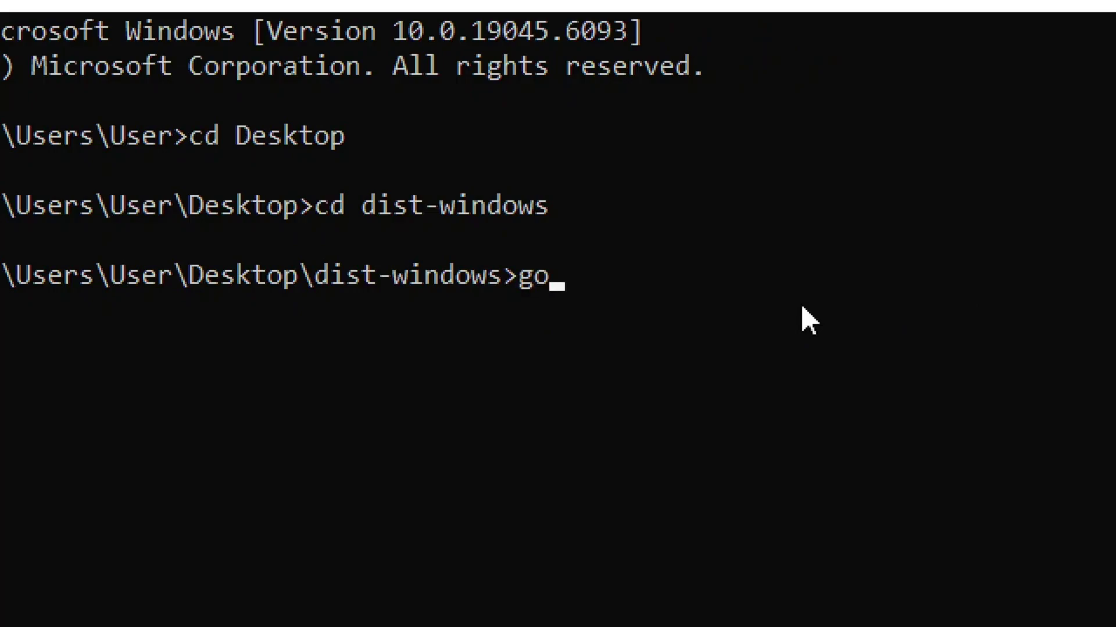
text(.exe)
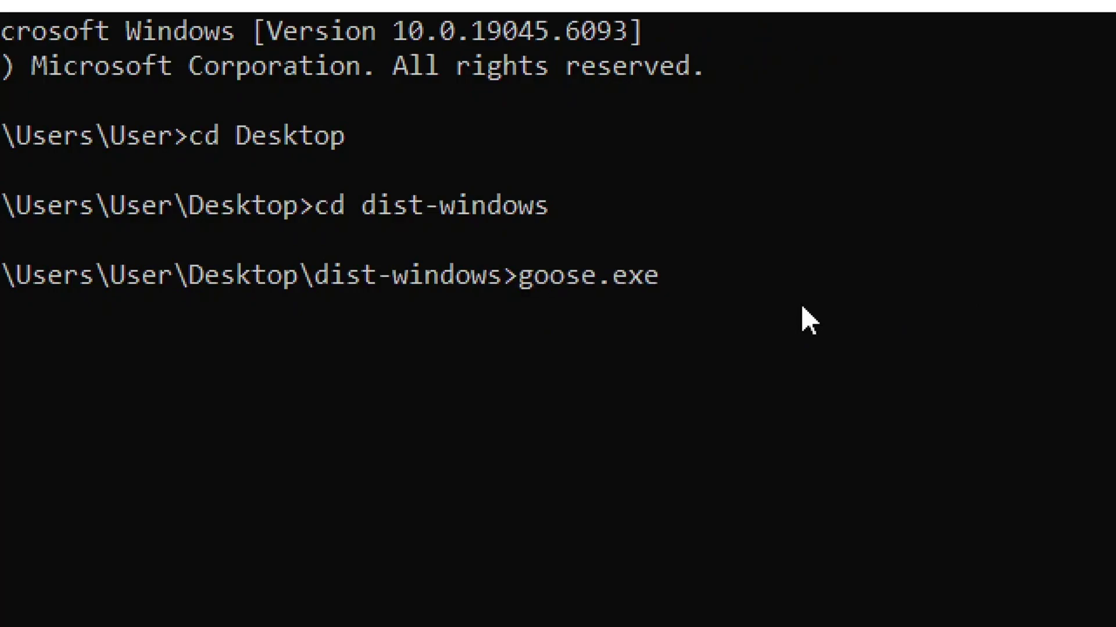
text(version)
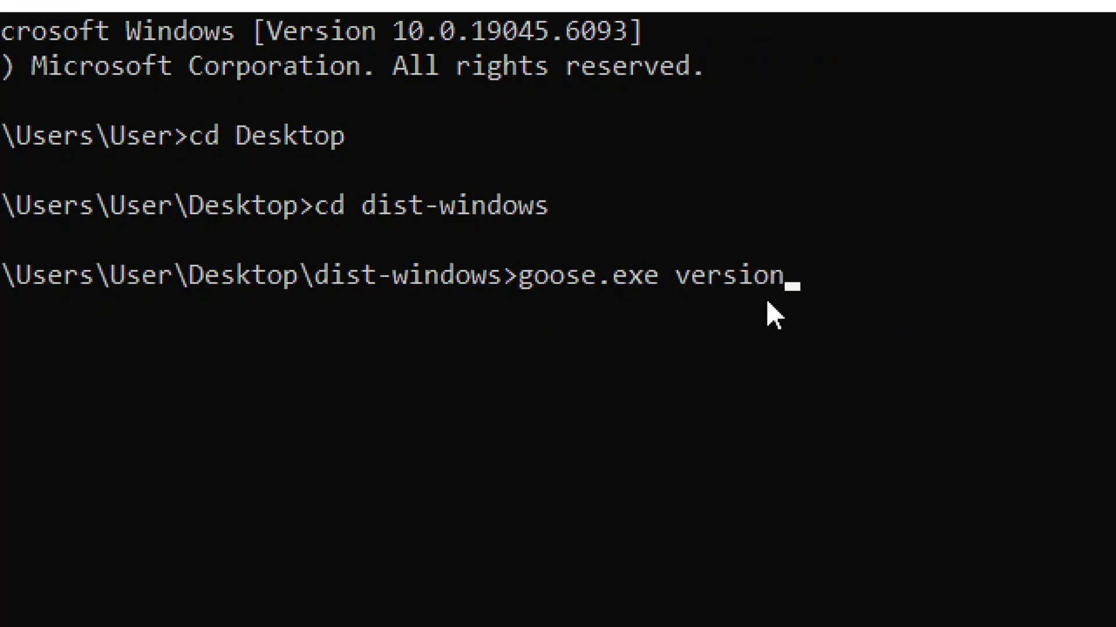
key(Return)
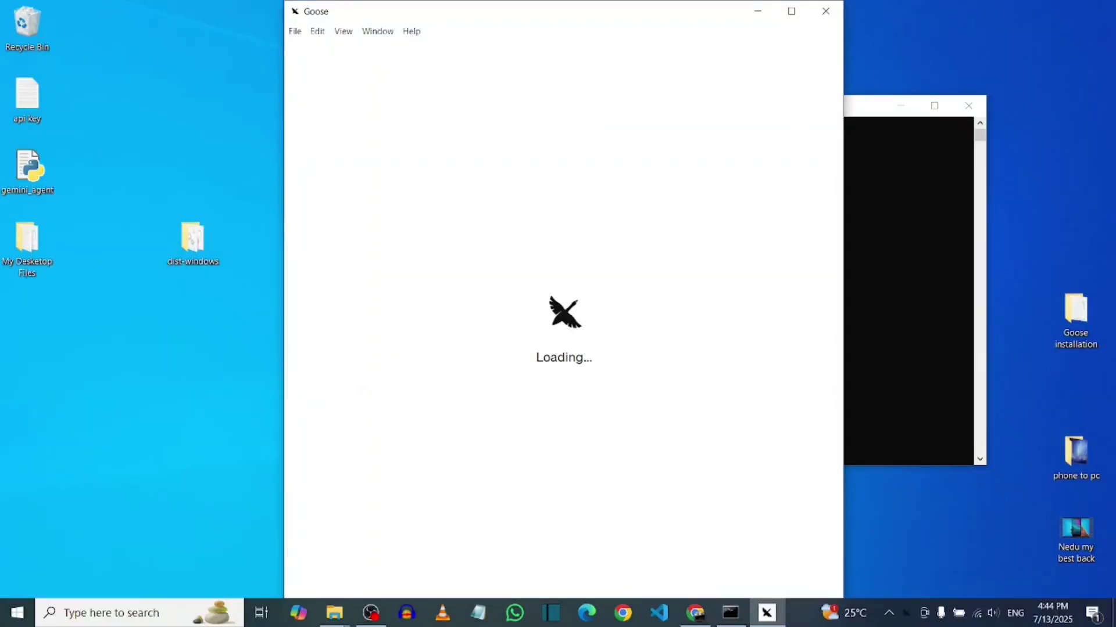
Maximize the Goose window and read through the Configure your providers introduction
click(791, 11)
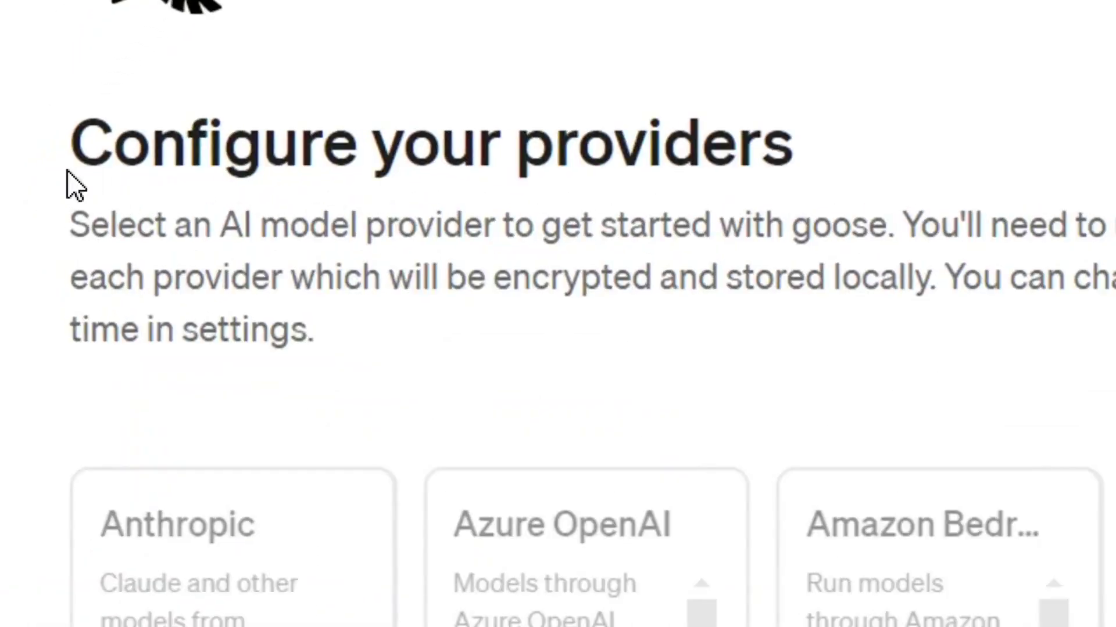
drag(417, 152, 809, 175)
click(492, 215)
drag(69, 231, 889, 243)
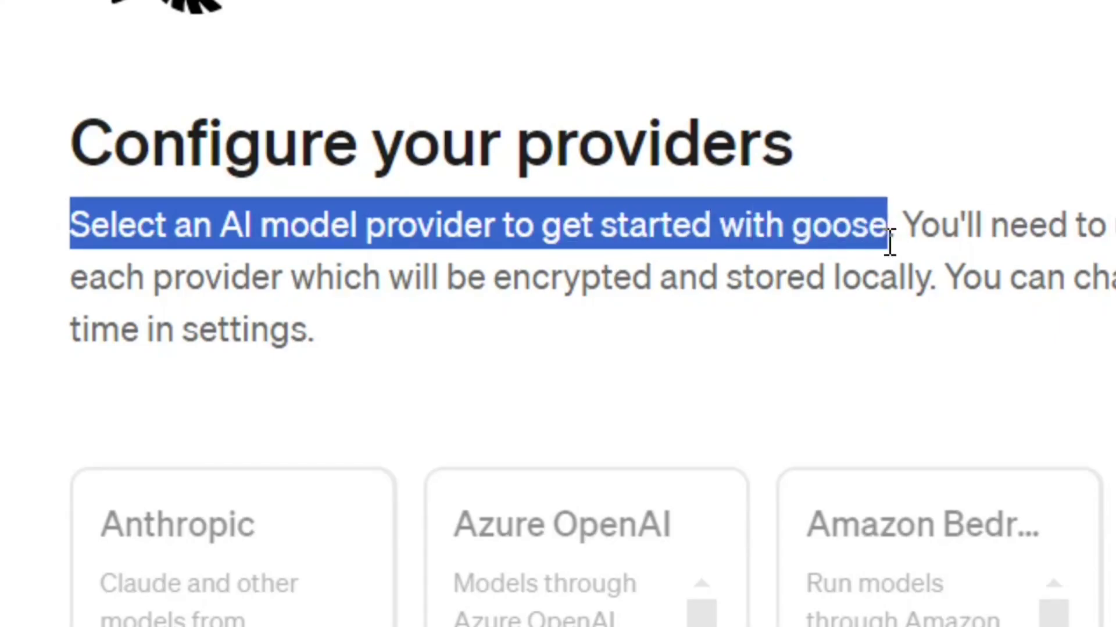
click(698, 254)
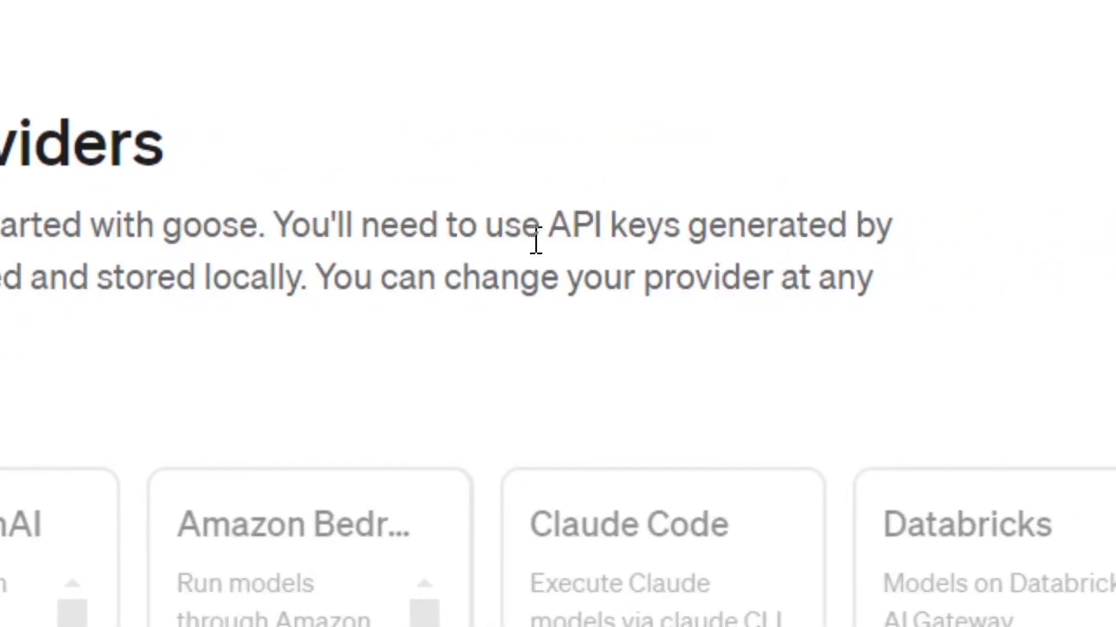
drag(553, 236, 856, 235)
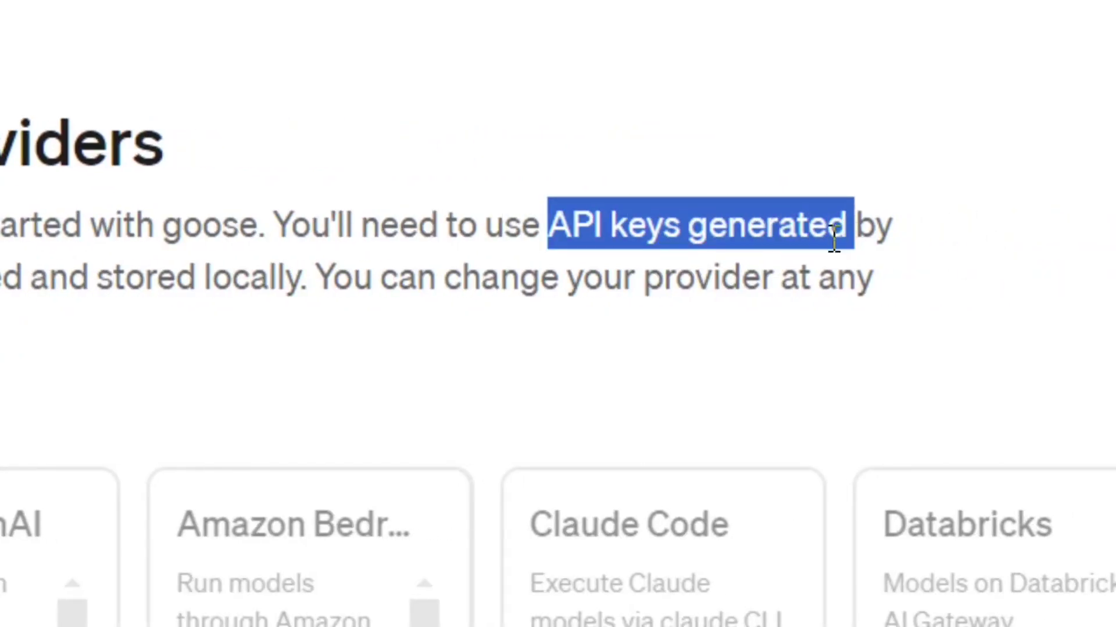
click(790, 240)
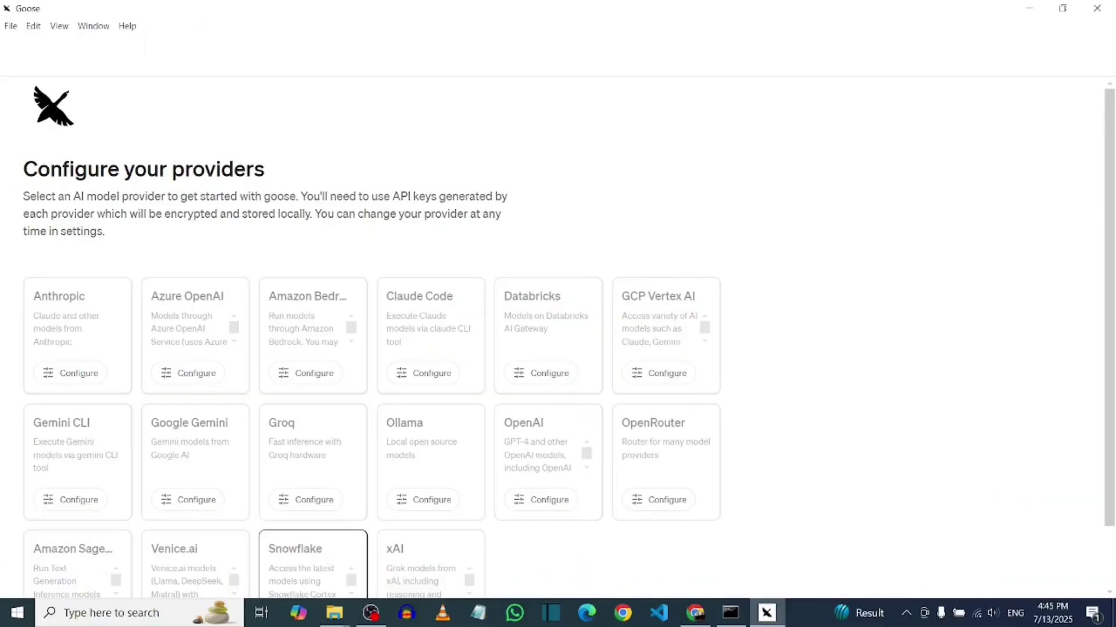
Open Google Gemini's Configure dialog and try submitting it without a GOOGLE_API_KEY
scroll(574, 127, down, 1)
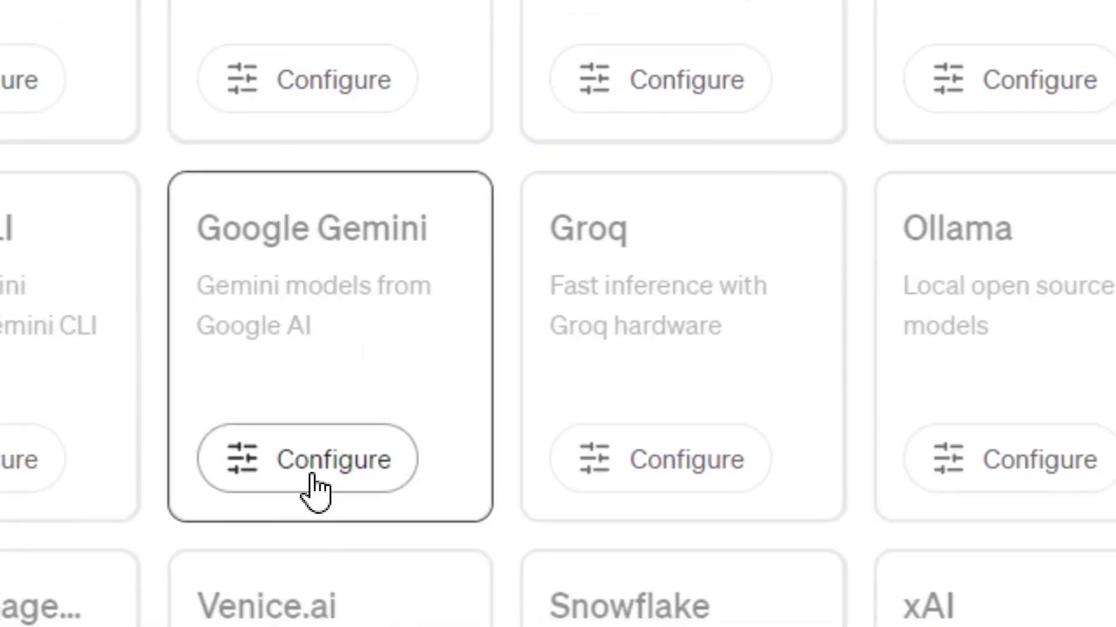
click(314, 491)
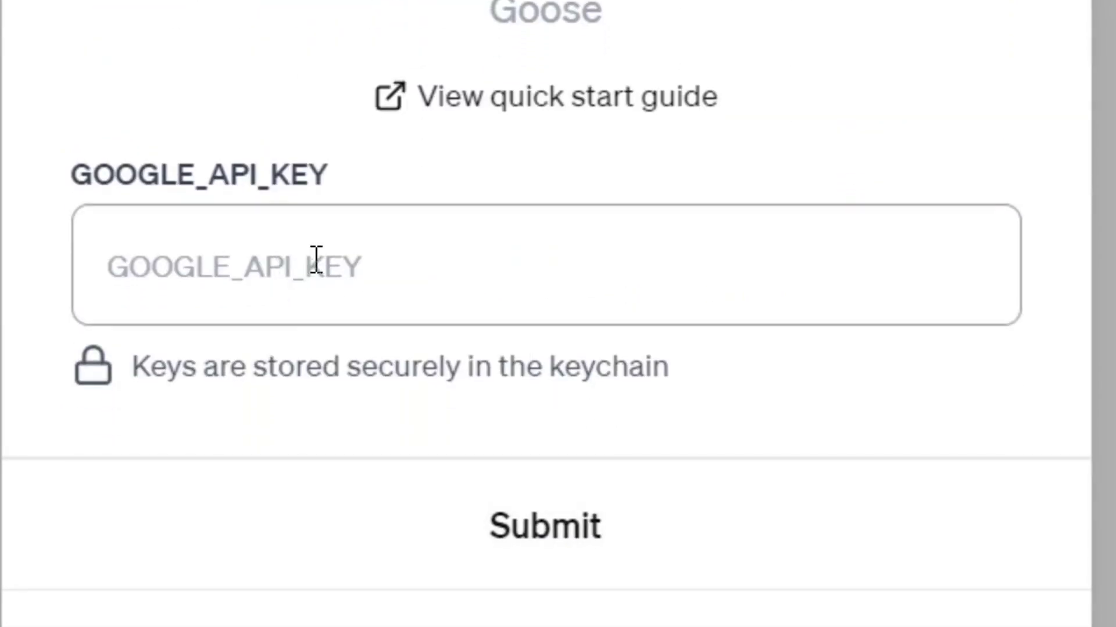
key(Return)
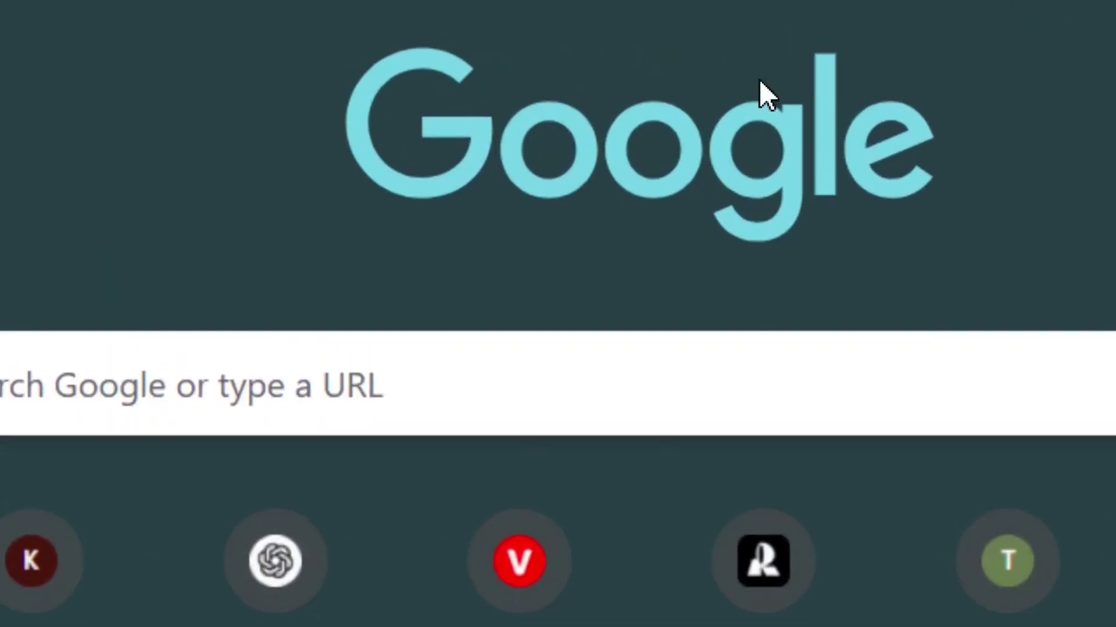
Search Google for 'google ai studio' and open the Google AI Studio result
click(259, 386)
text(google ai studio)
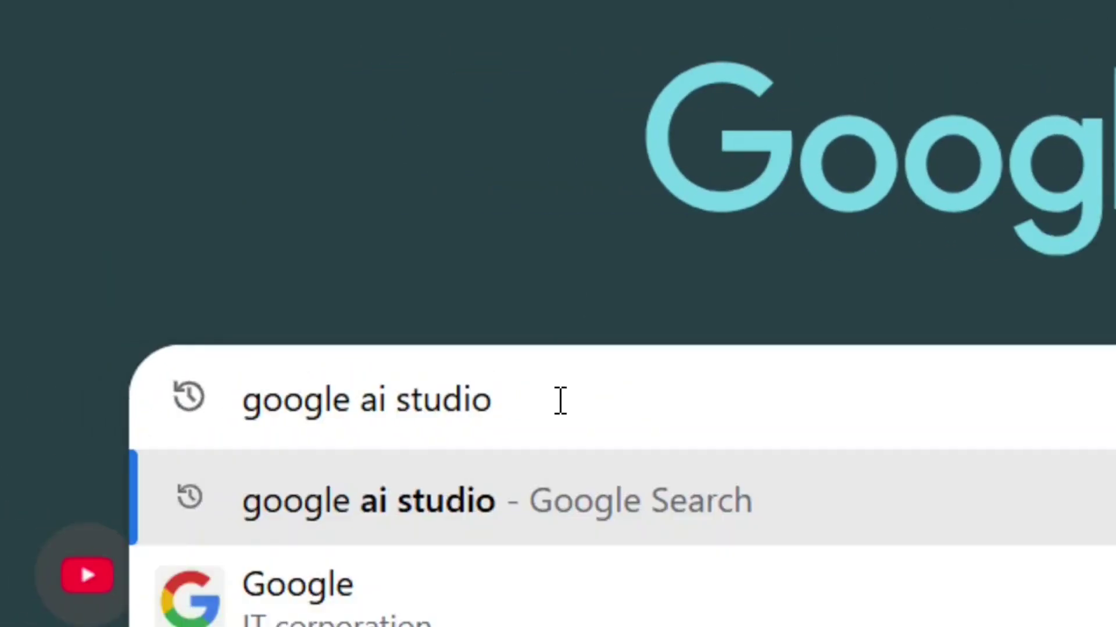
drag(560, 401, 212, 424)
click(519, 411)
key(Return)
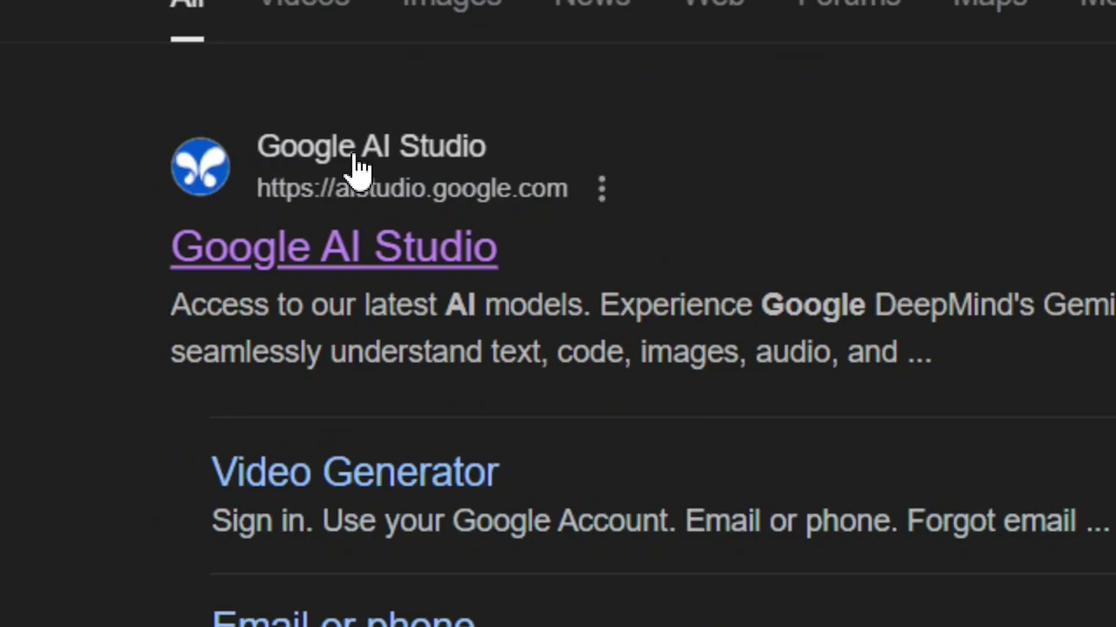
click(355, 160)
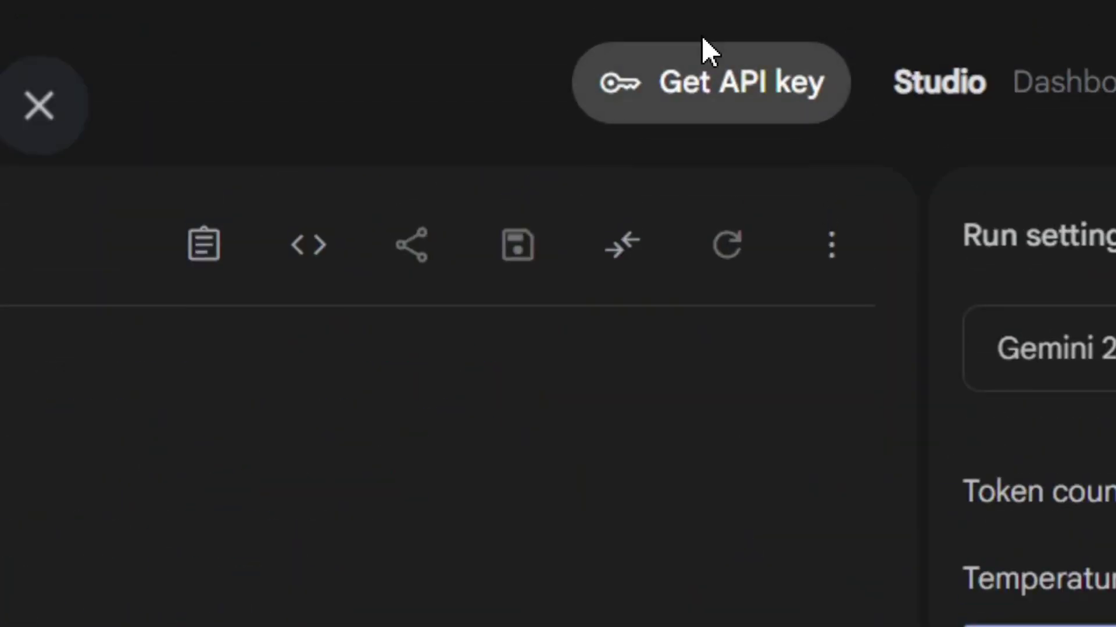
From the API keys page, create a key in the existing Gemini API project and copy it
click(746, 90)
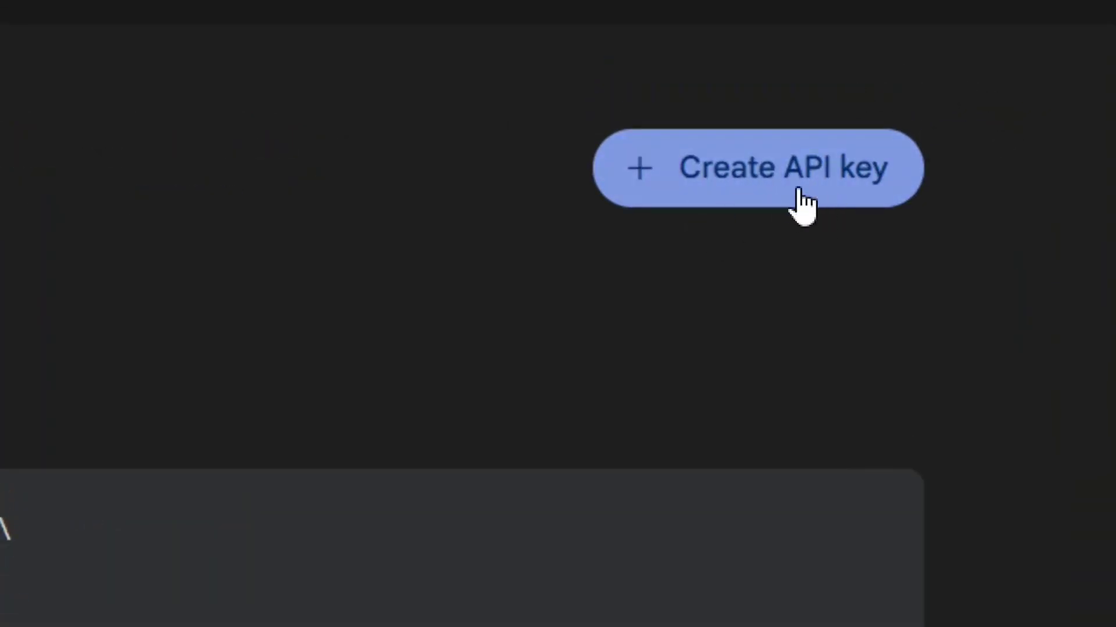
click(810, 183)
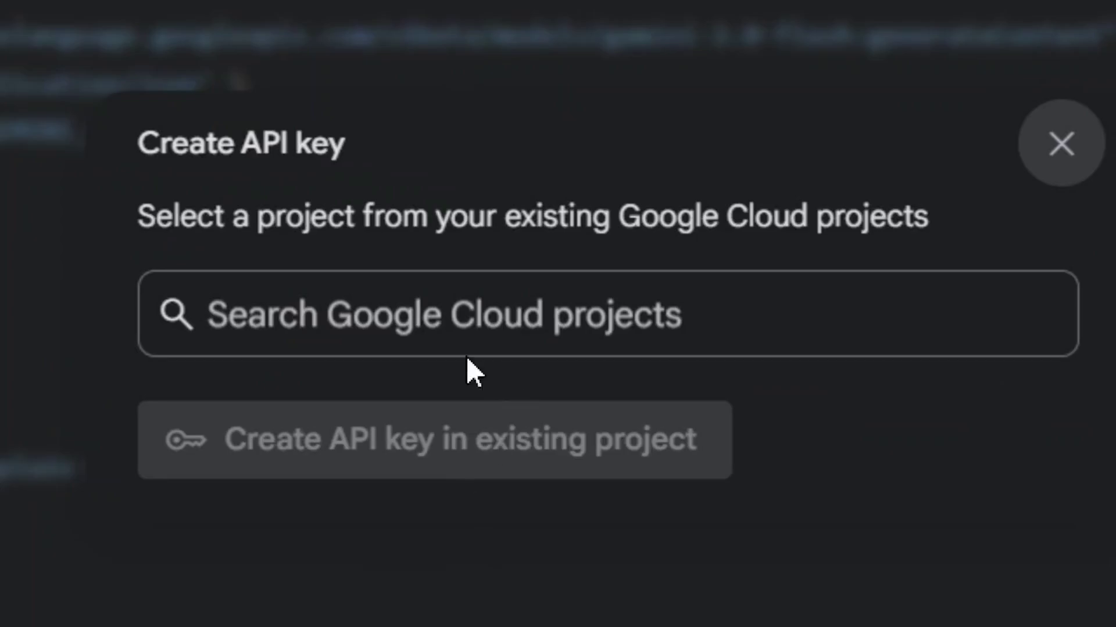
click(278, 314)
click(260, 314)
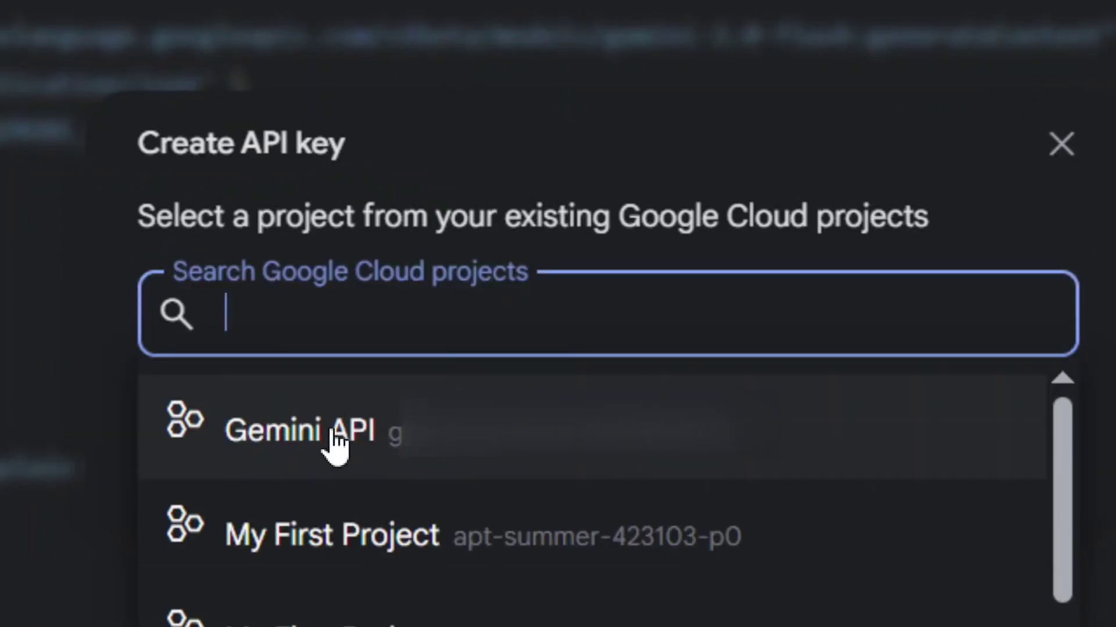
click(324, 448)
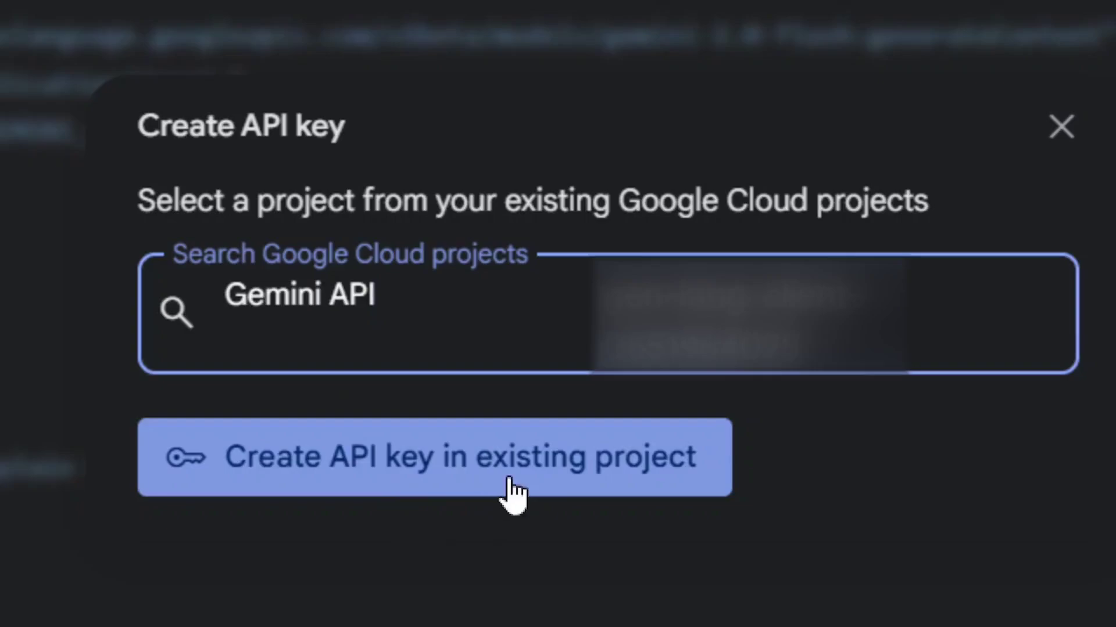
click(478, 468)
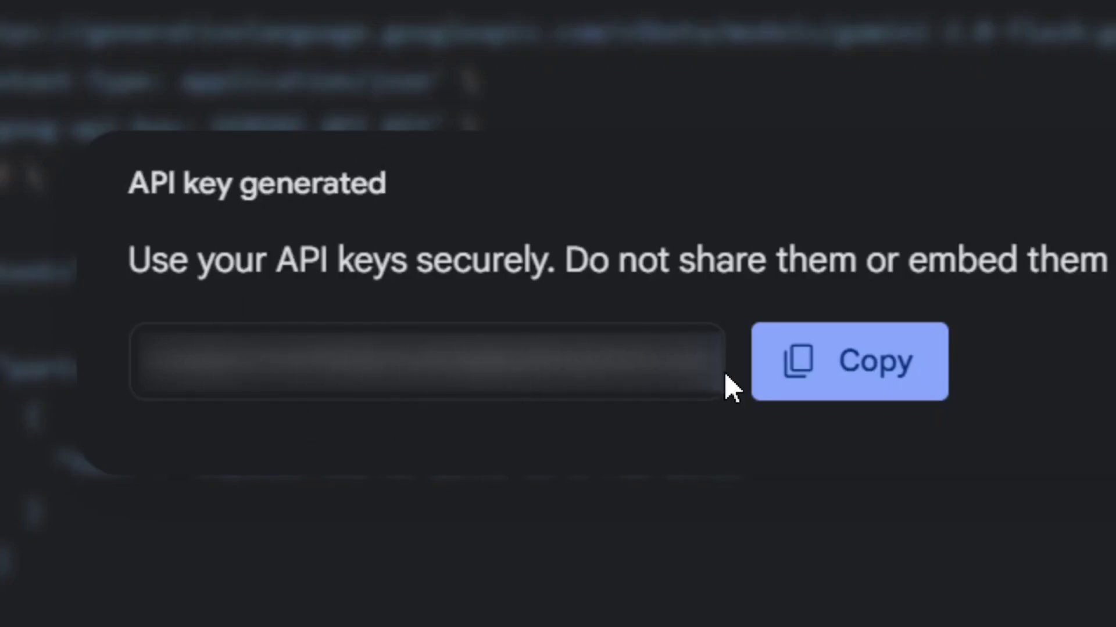
click(859, 373)
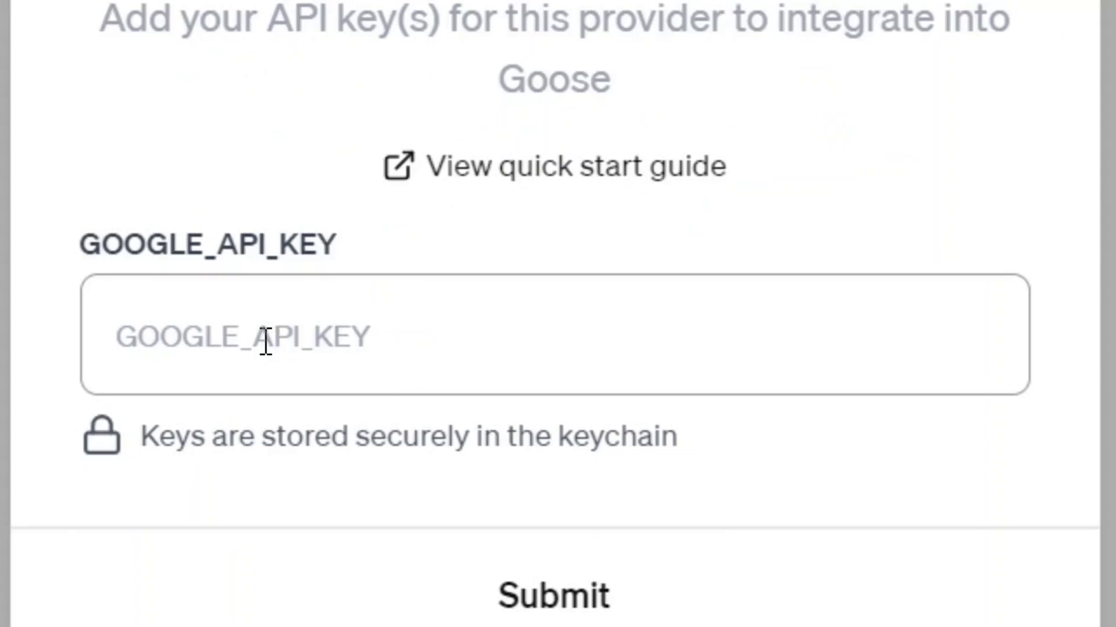
Save the copied key as GOOGLE_API_KEY and launch Goose with gemini-2.5-flash on Google Gemini
key(super+v)
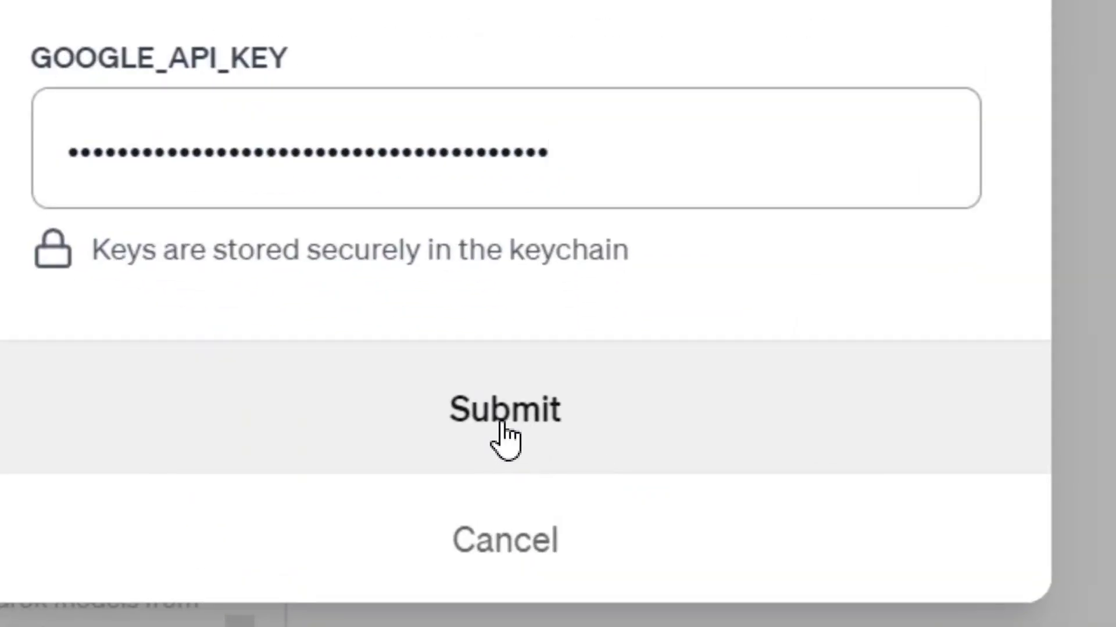
click(503, 427)
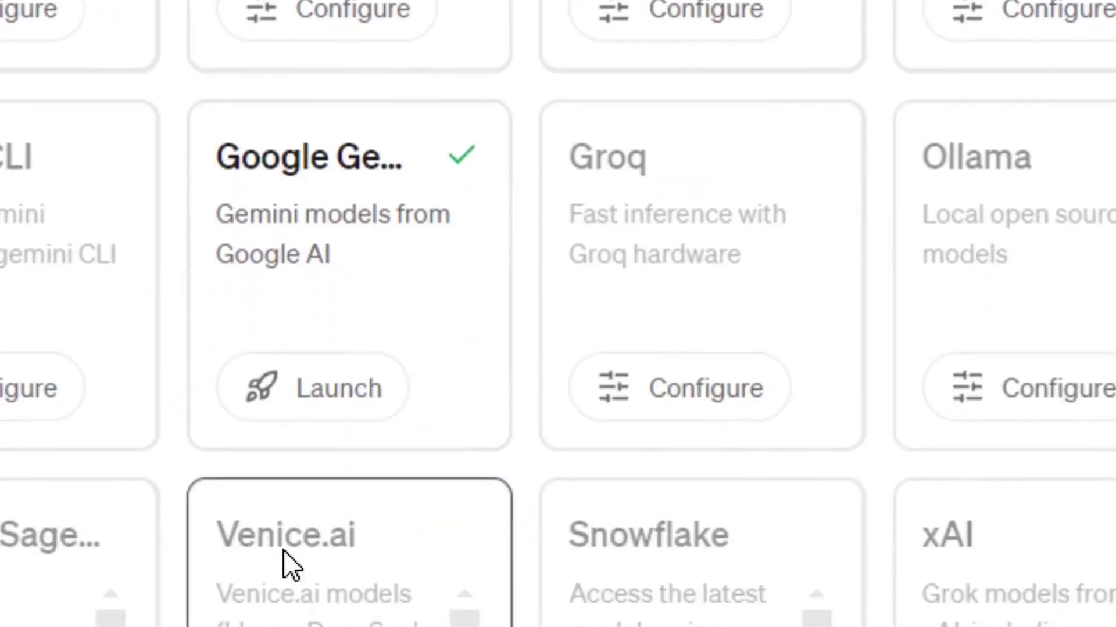
click(347, 407)
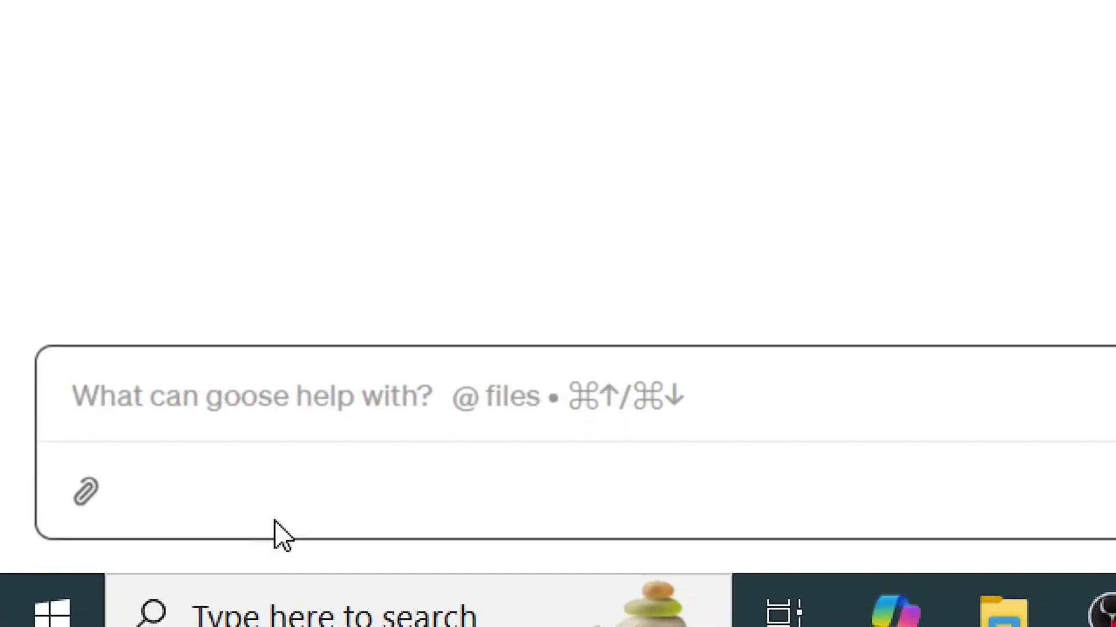
Send the pasted question on AI and traditional developers, then scroll through Goose's answer
key(ctrl+v)
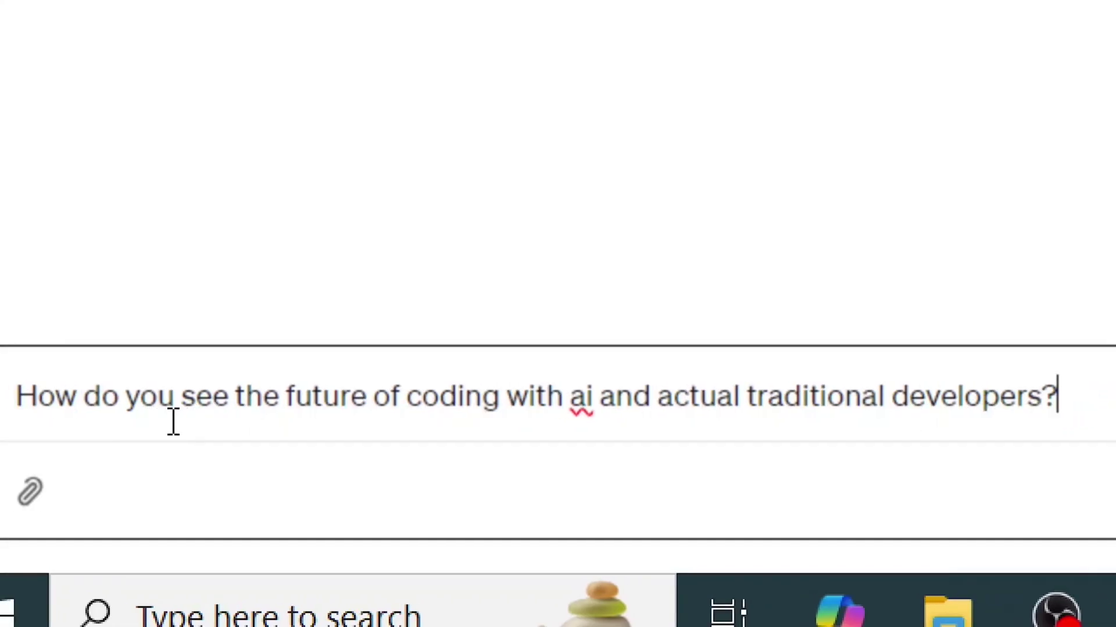
key(Return)
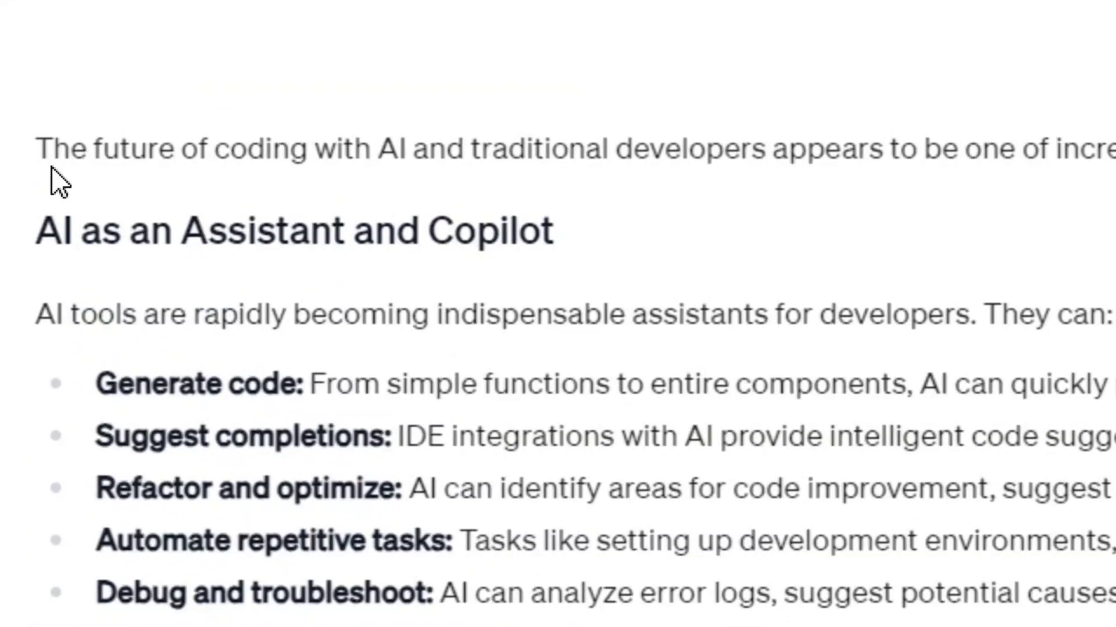
scroll(271, 565, down, 5)
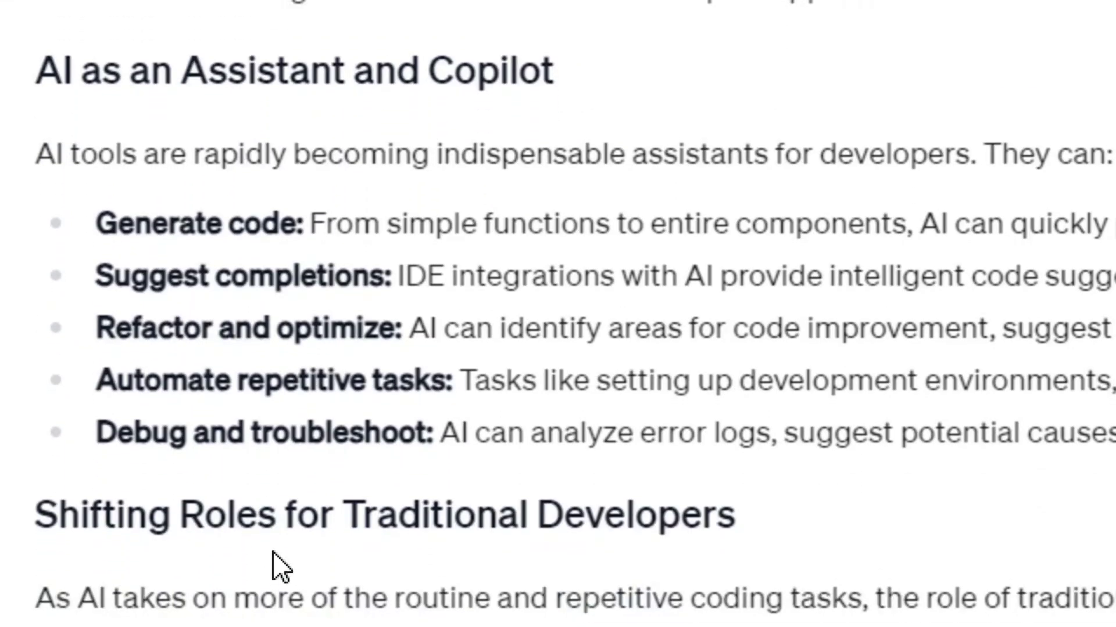
scroll(308, 555, down, 3)
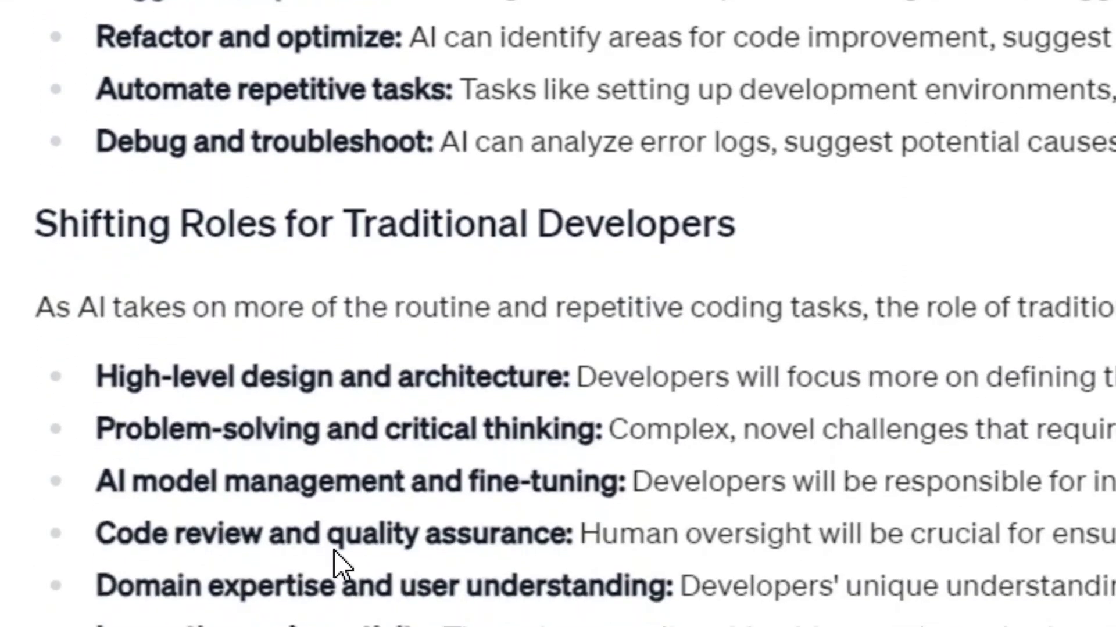